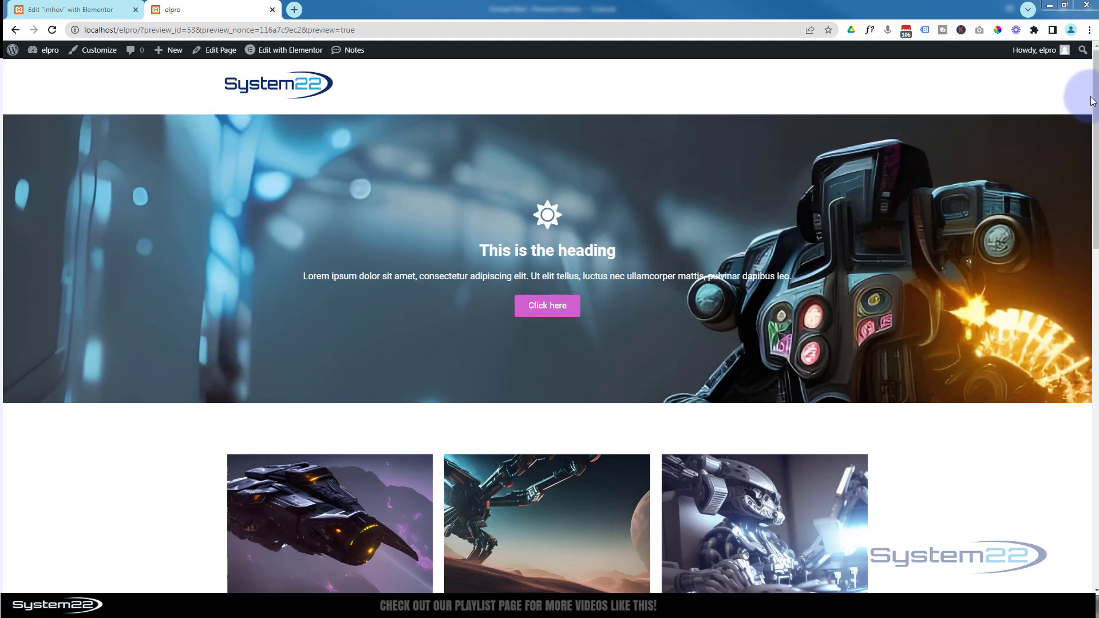
Test the existing toggle button on the live page, switching between Section X and Section Y
left_click_drag(1096, 100, 1096, 288)
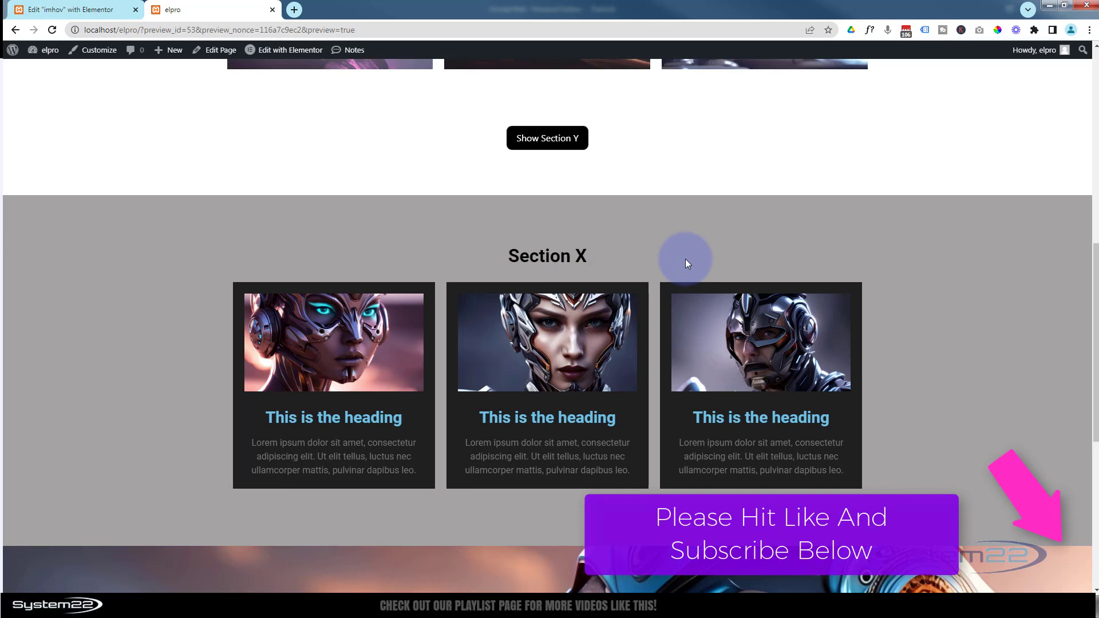
left_click(552, 145)
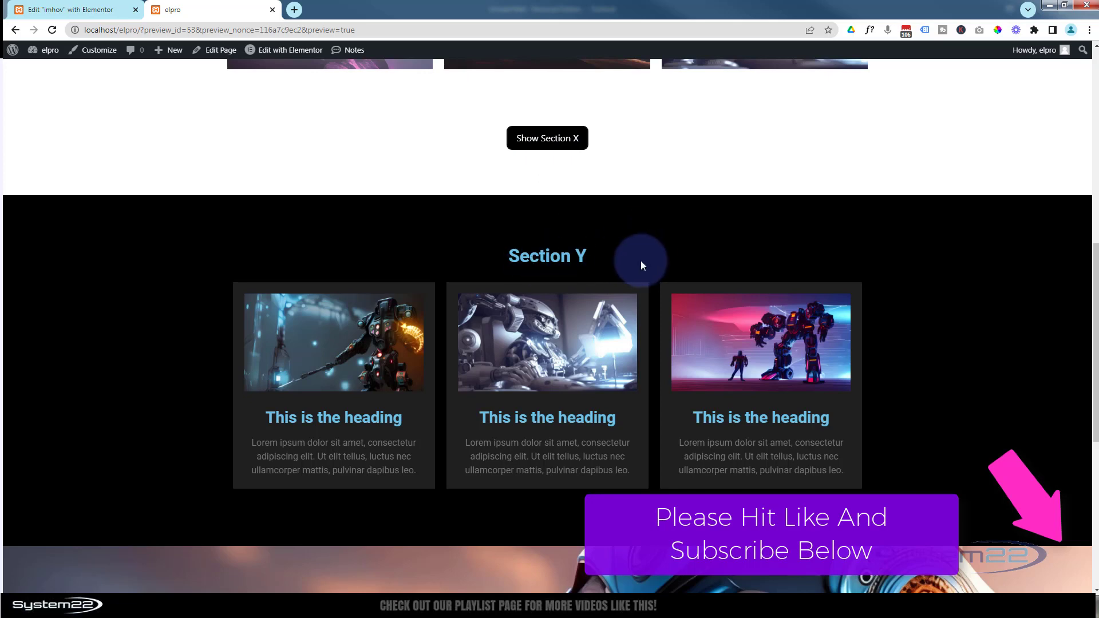
left_click(542, 138)
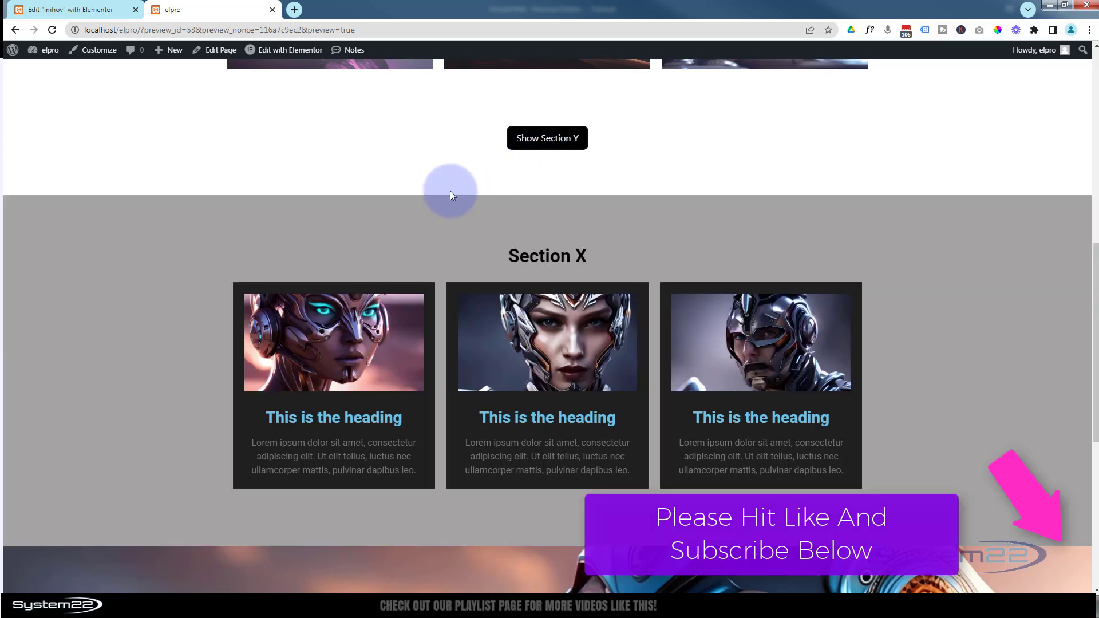
left_click(535, 140)
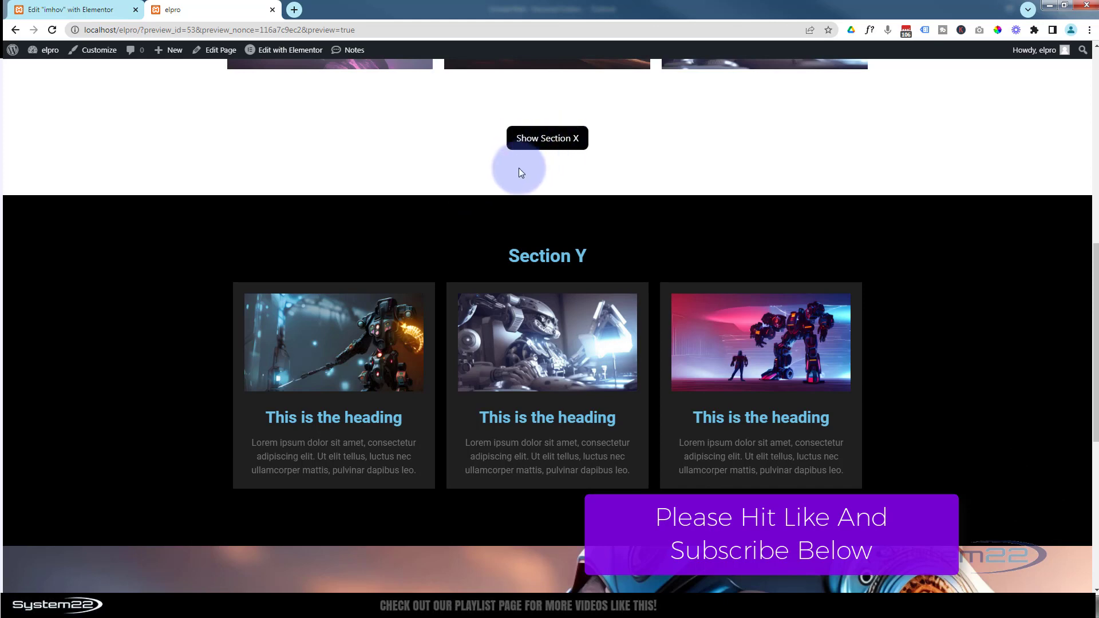
left_click(534, 147)
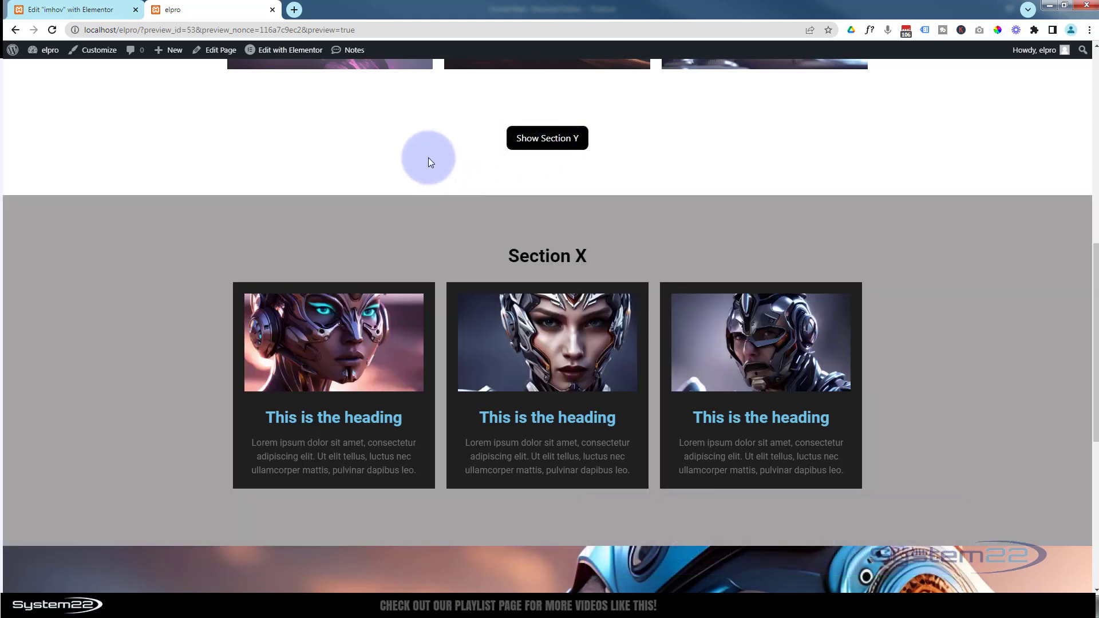
scroll(429, 158, "up", 1)
scroll(430, 162, "up", 2)
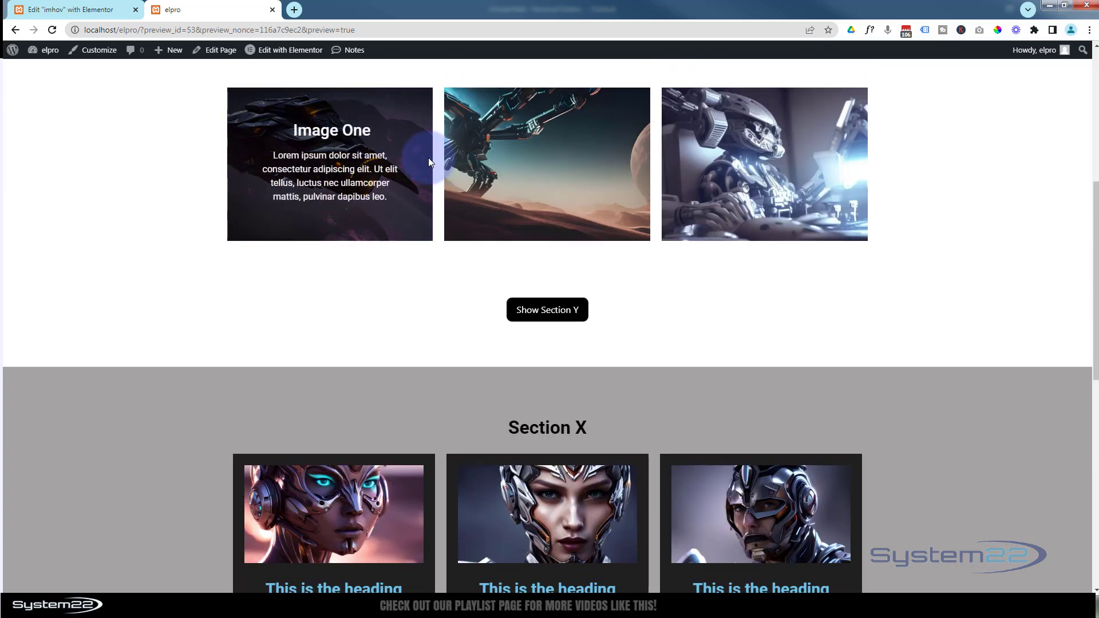
scroll(429, 162, "down", 2)
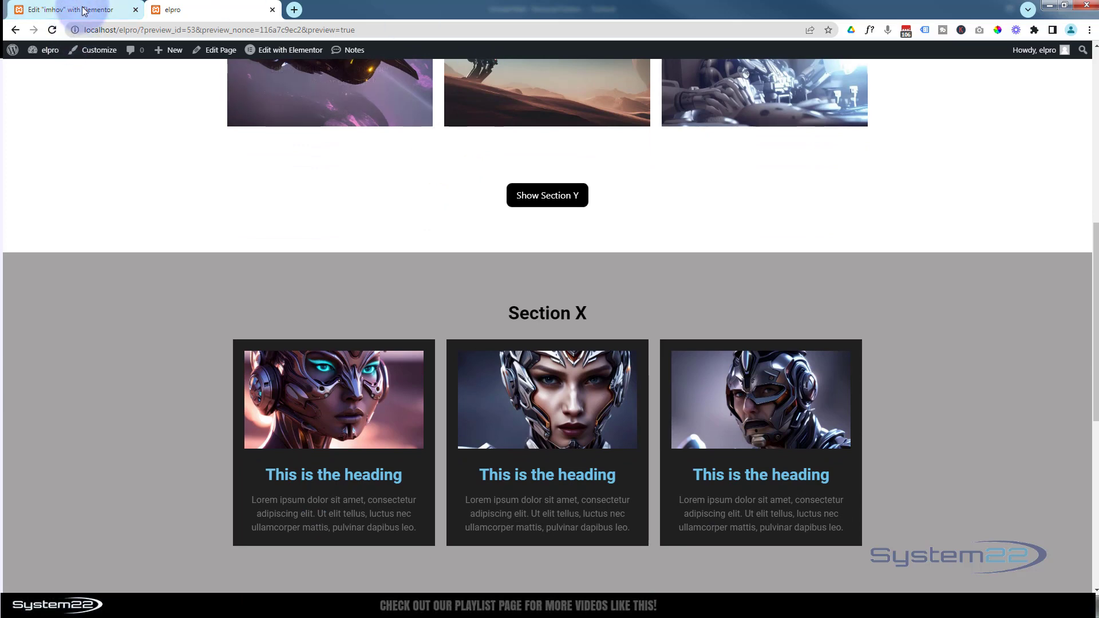
In the Elementor editor, delete the section holding the Show Section Y button
left_click(106, 10)
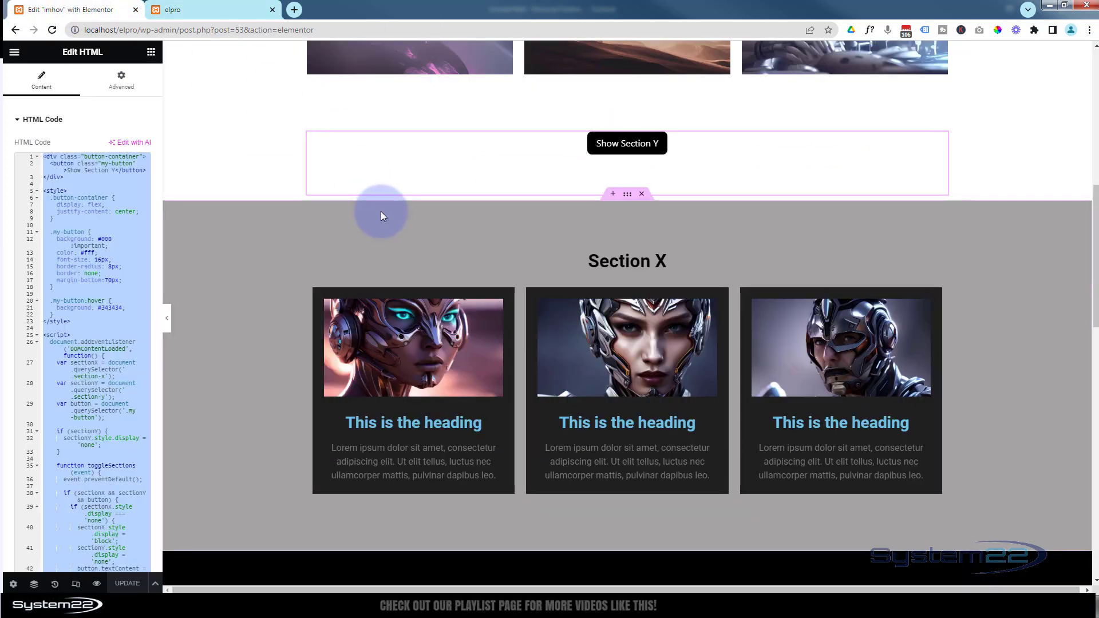
left_click(151, 53)
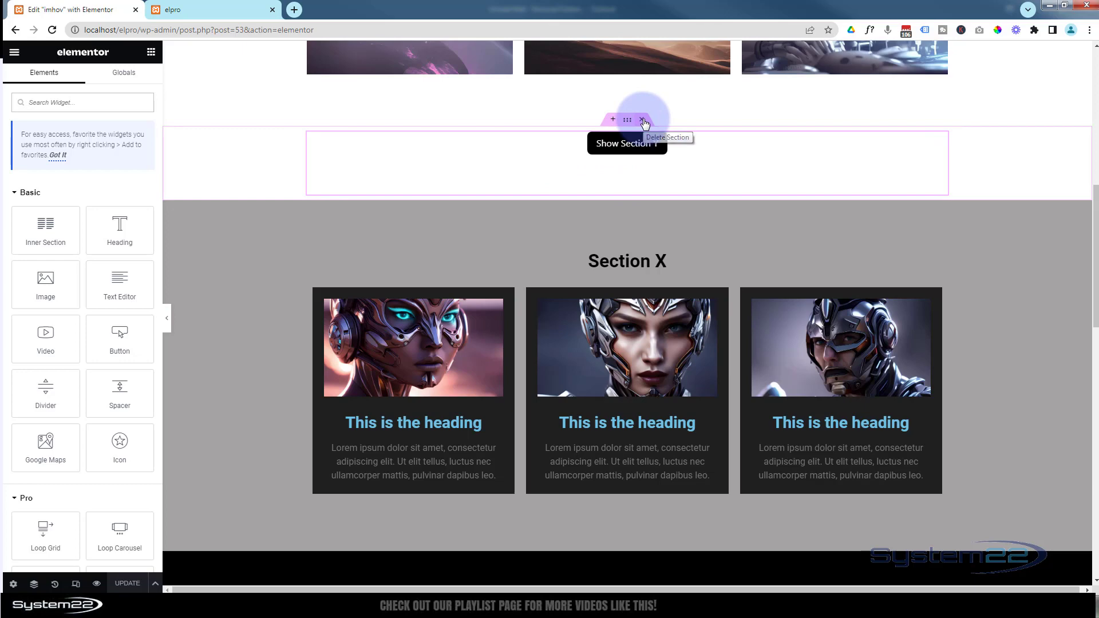
left_click(643, 121)
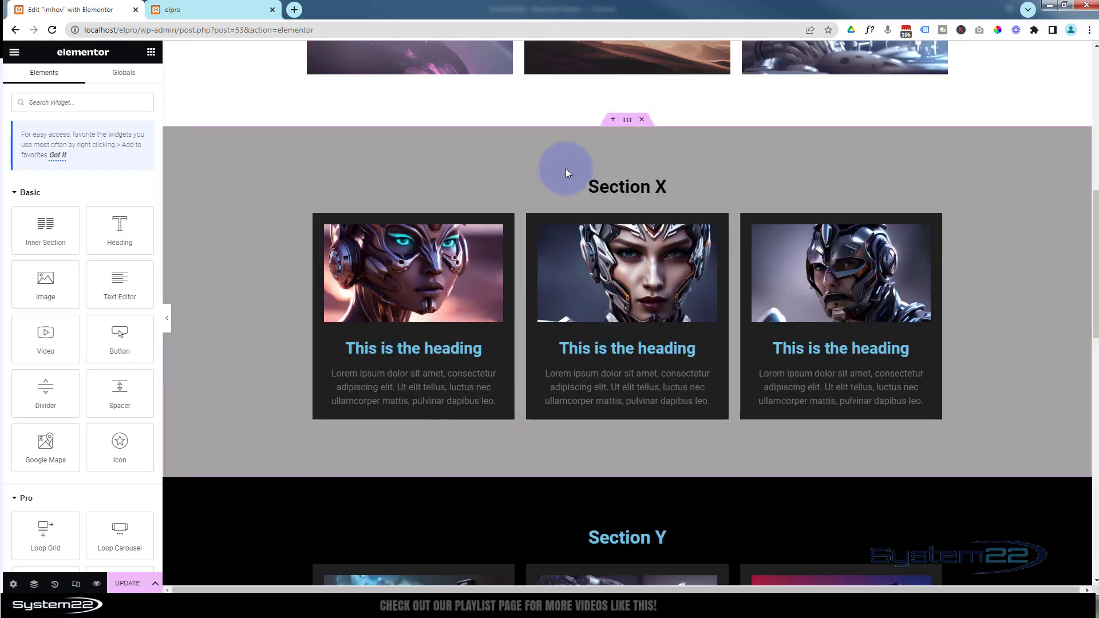
Select Section X to bring up its section settings
scroll(564, 166, "down", 5)
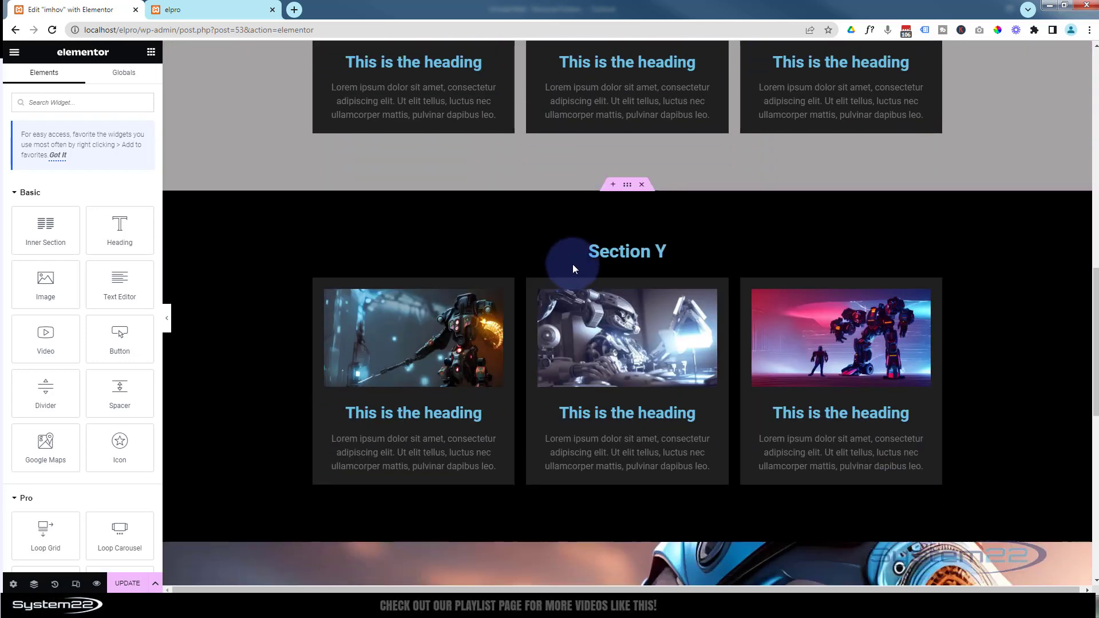
scroll(574, 263, "up", 6)
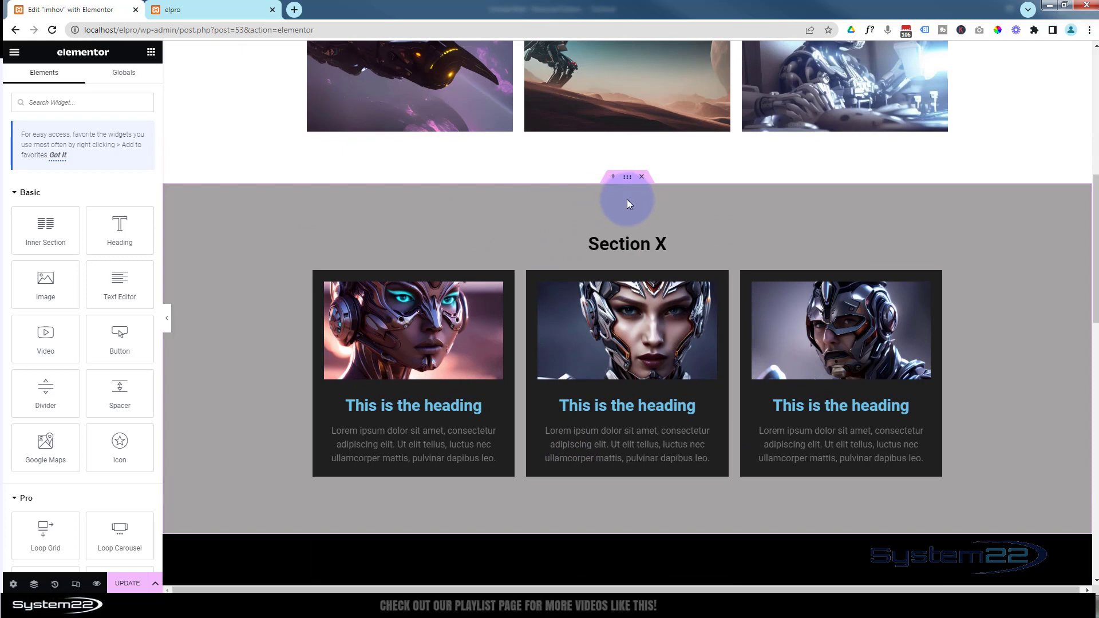
left_click(628, 181)
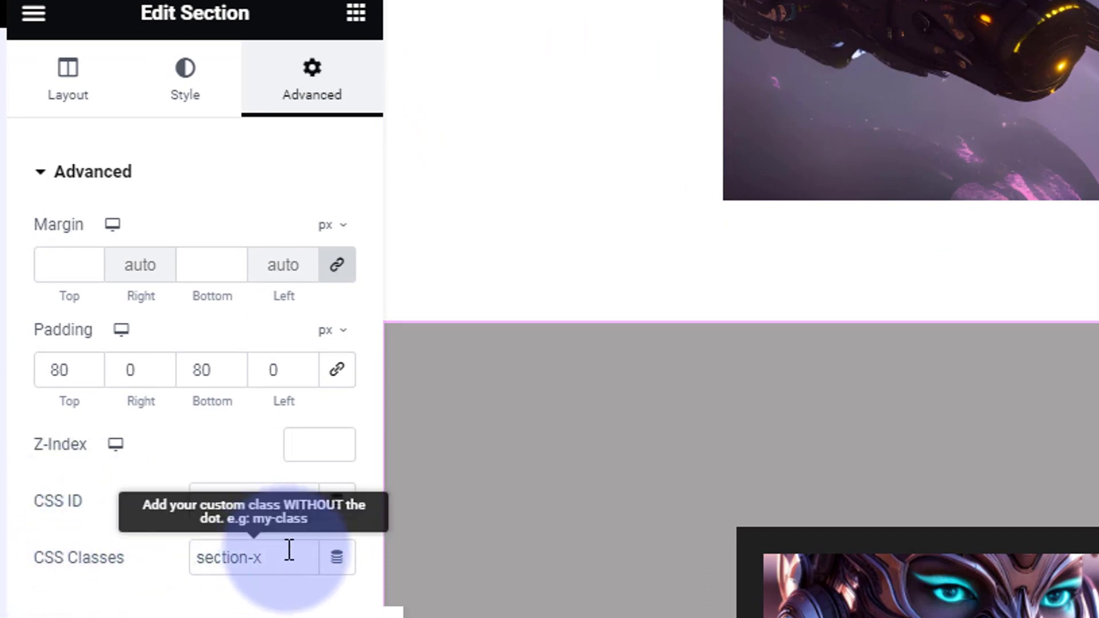
Select the section-x name in Section X's CSS Classes field and delete it
left_click_drag(290, 555, 153, 558)
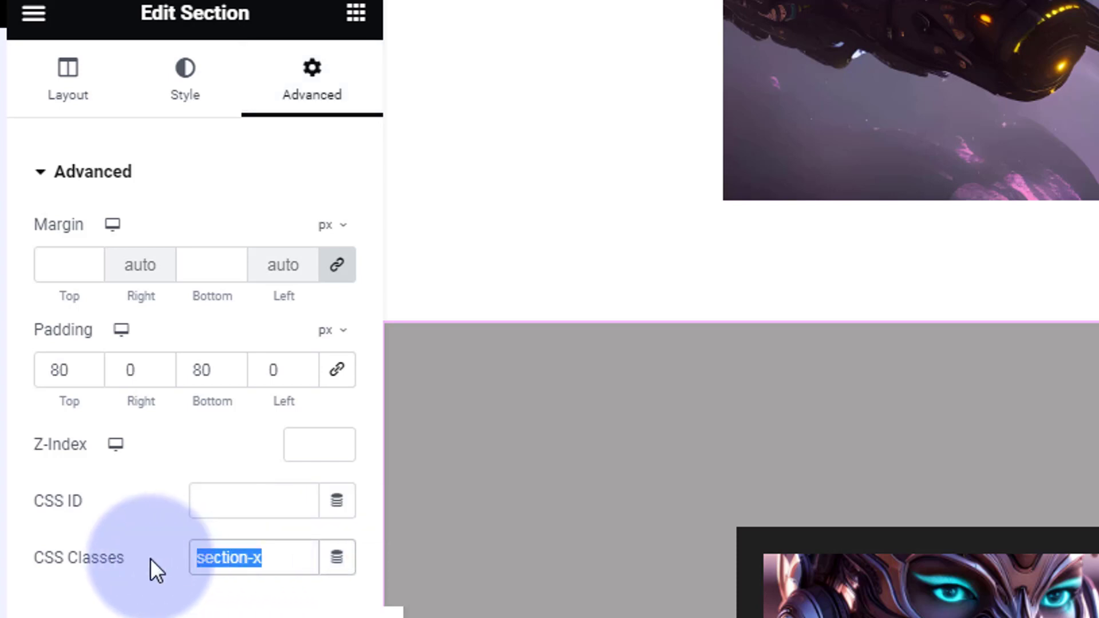
key("BackSpace")
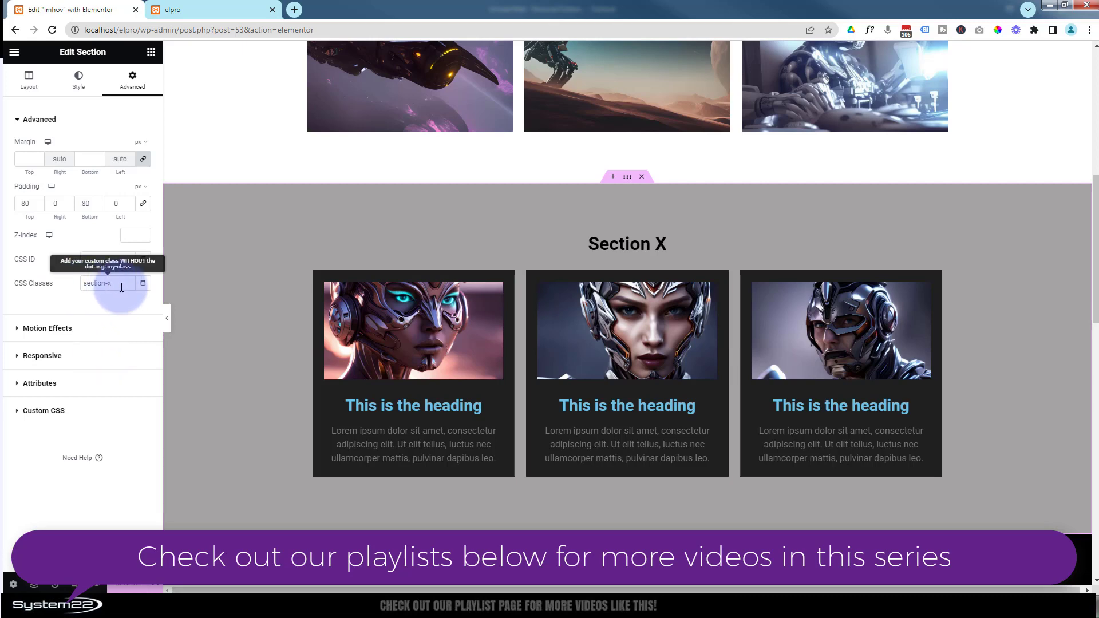
scroll(677, 260, "down", 4)
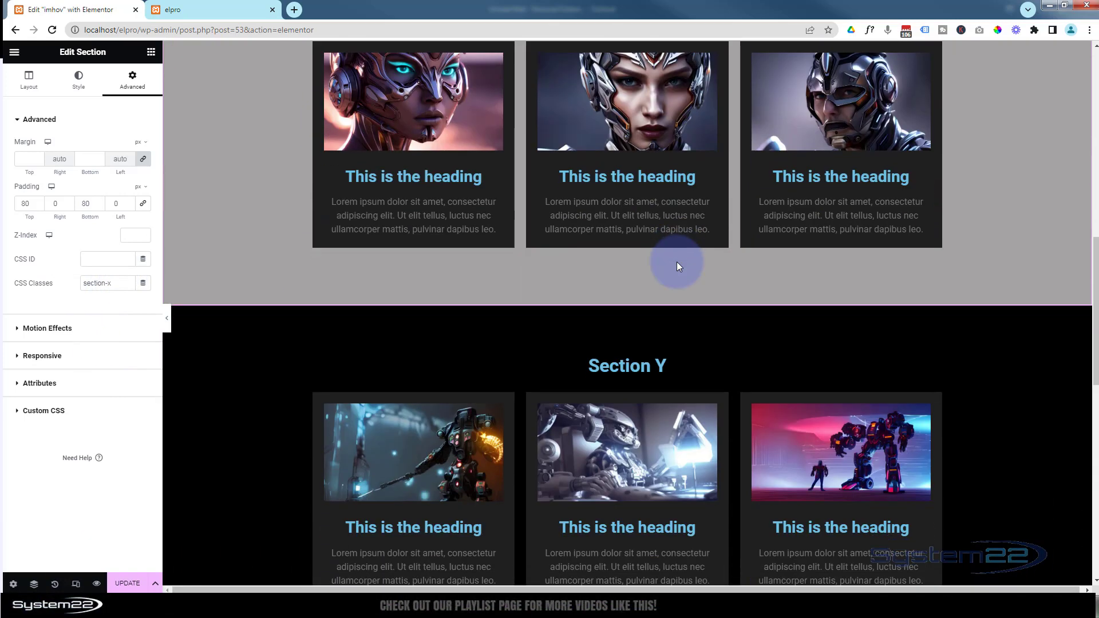
Open Section Y's Advanced settings and highlight its section-y CSS class
mouse_move(616, 345)
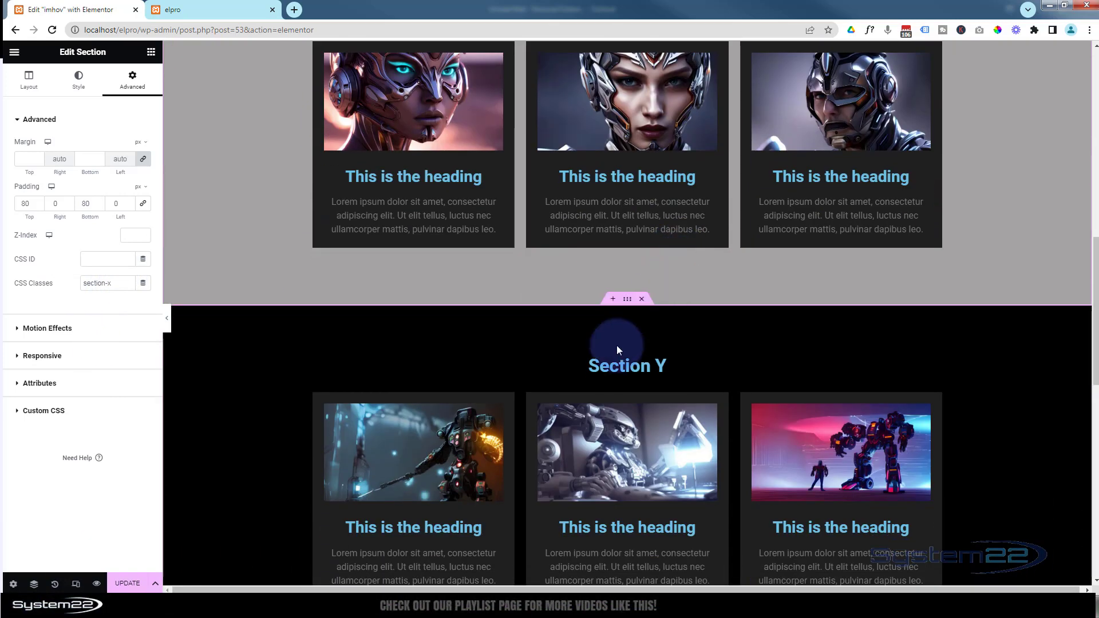
left_click(627, 299)
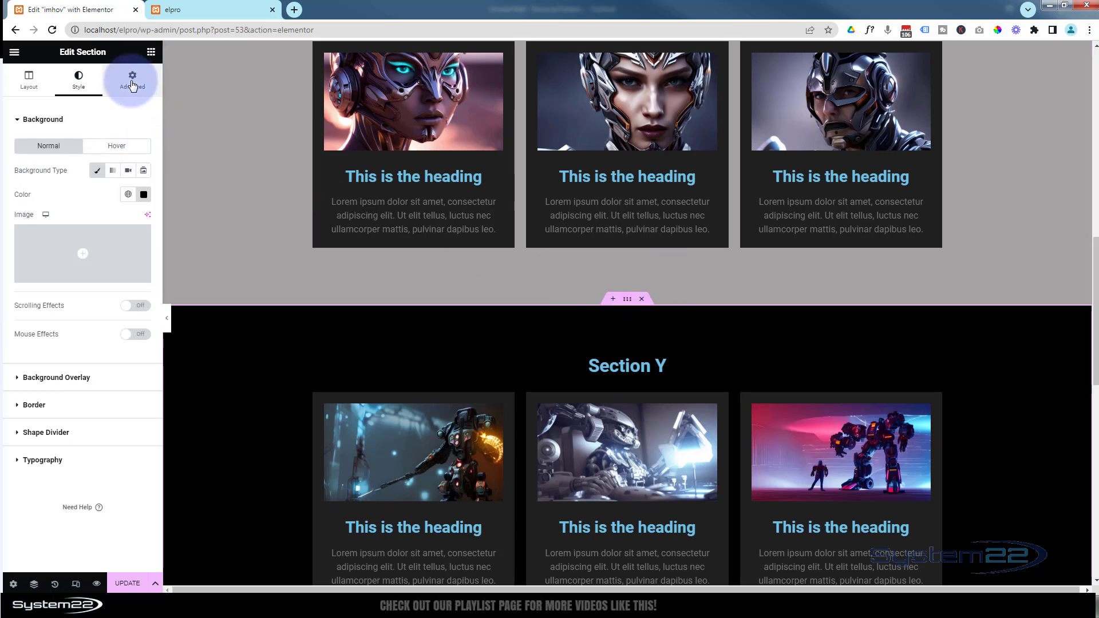
left_click(132, 83)
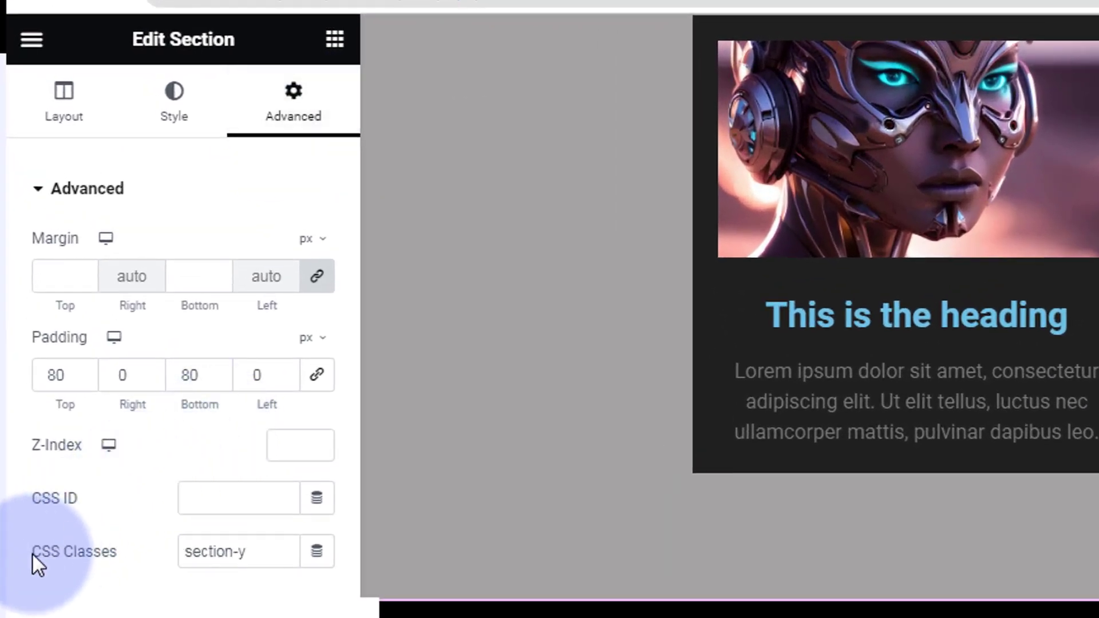
left_click_drag(263, 555, 188, 552)
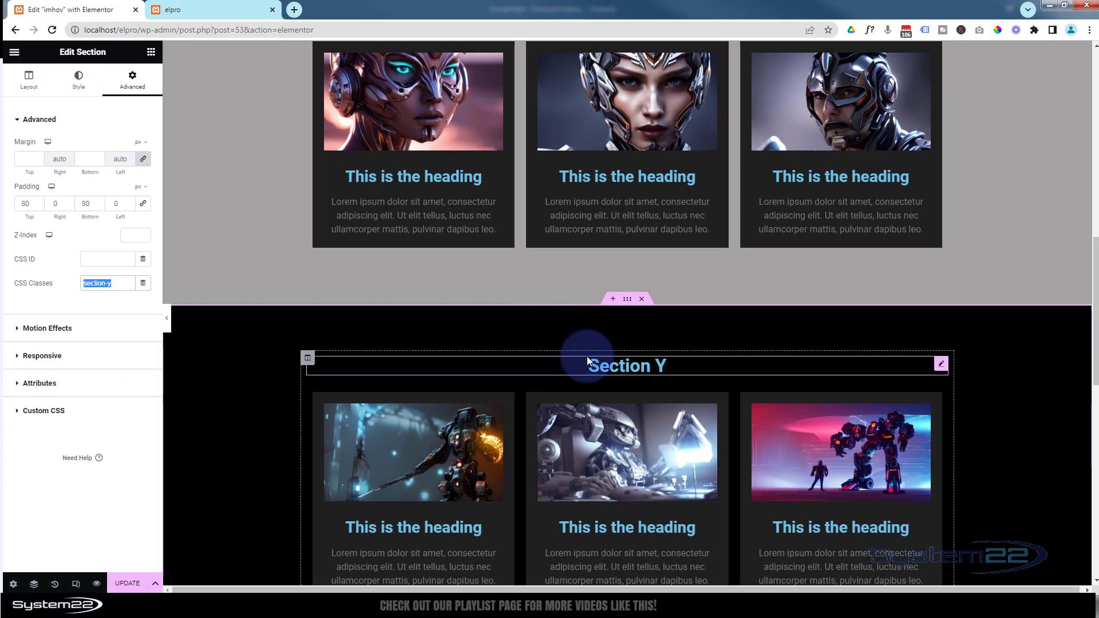
scroll(587, 359, "up", 5)
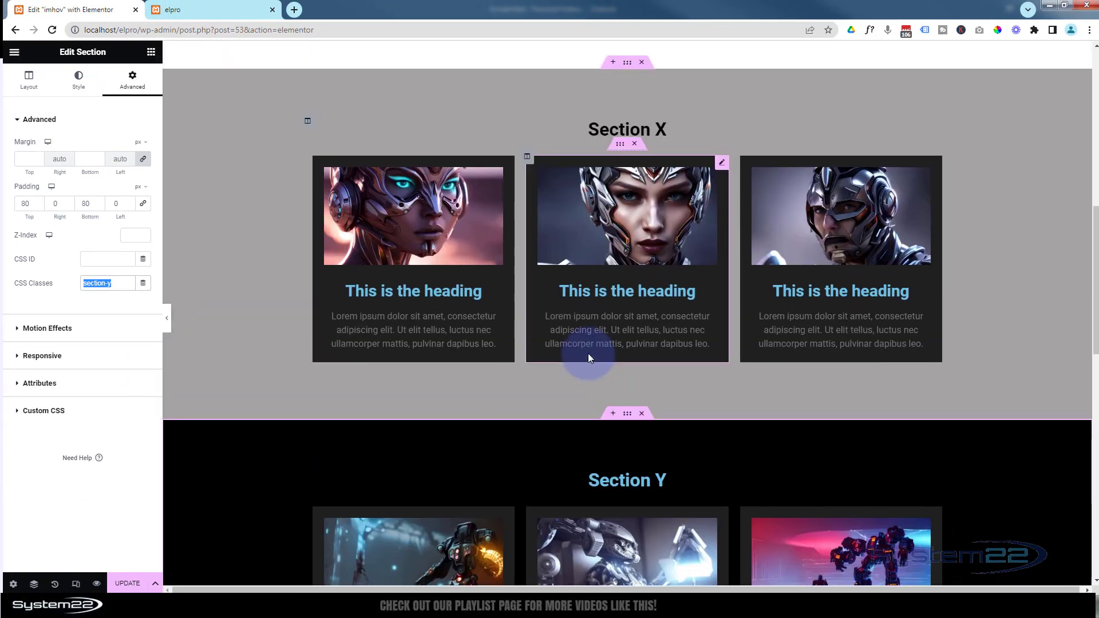
scroll(517, 266, "down", 3)
scroll(516, 266, "up", 2)
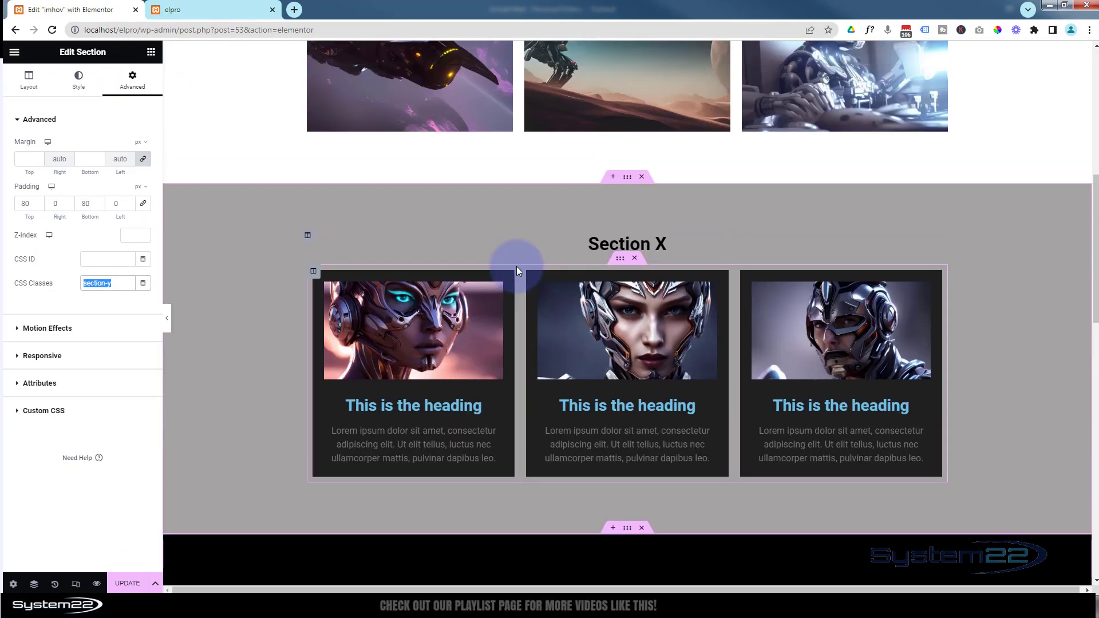
scroll(524, 250, "down", 3)
scroll(533, 258, "down", 1)
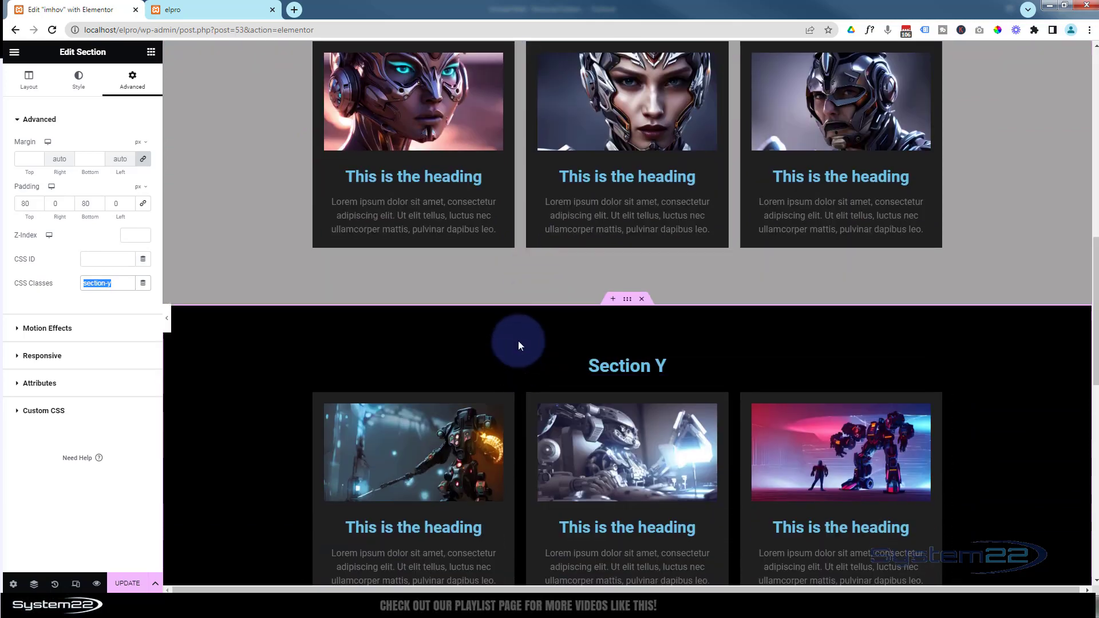
scroll(519, 340, "up", 7)
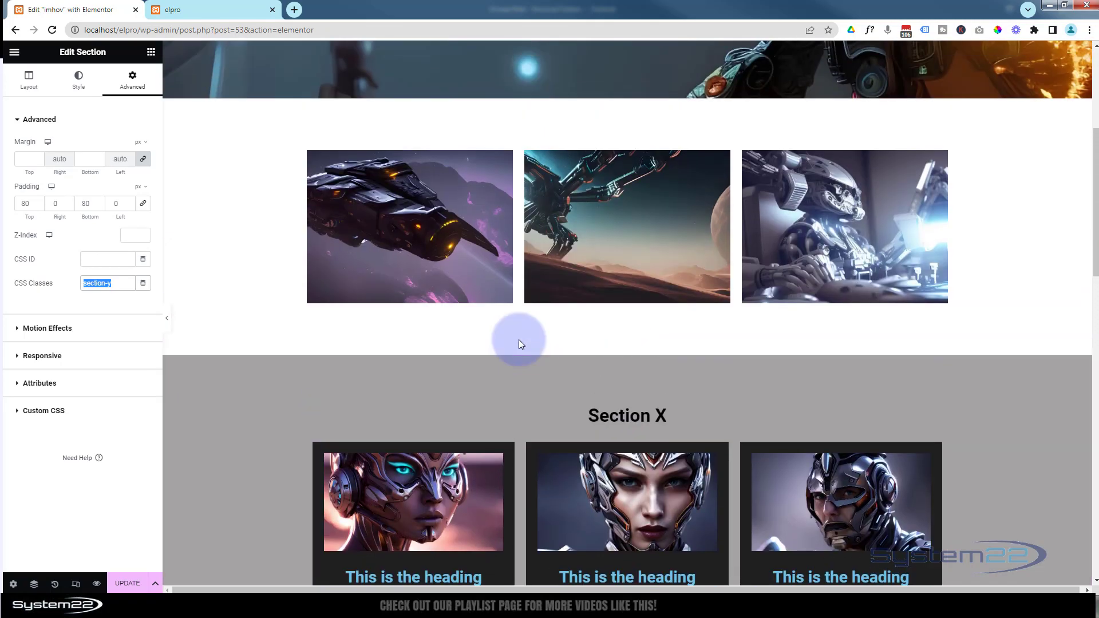
mouse_move(517, 356)
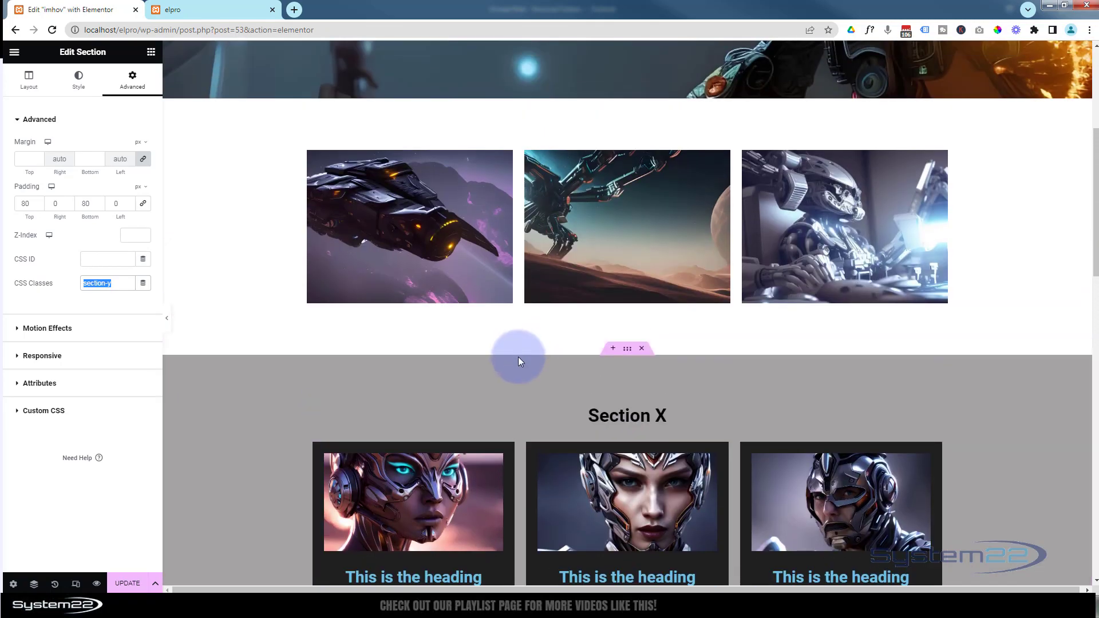
Add an empty section above Section X with an HTML widget, then switch to the code in Brackets
left_click(613, 350)
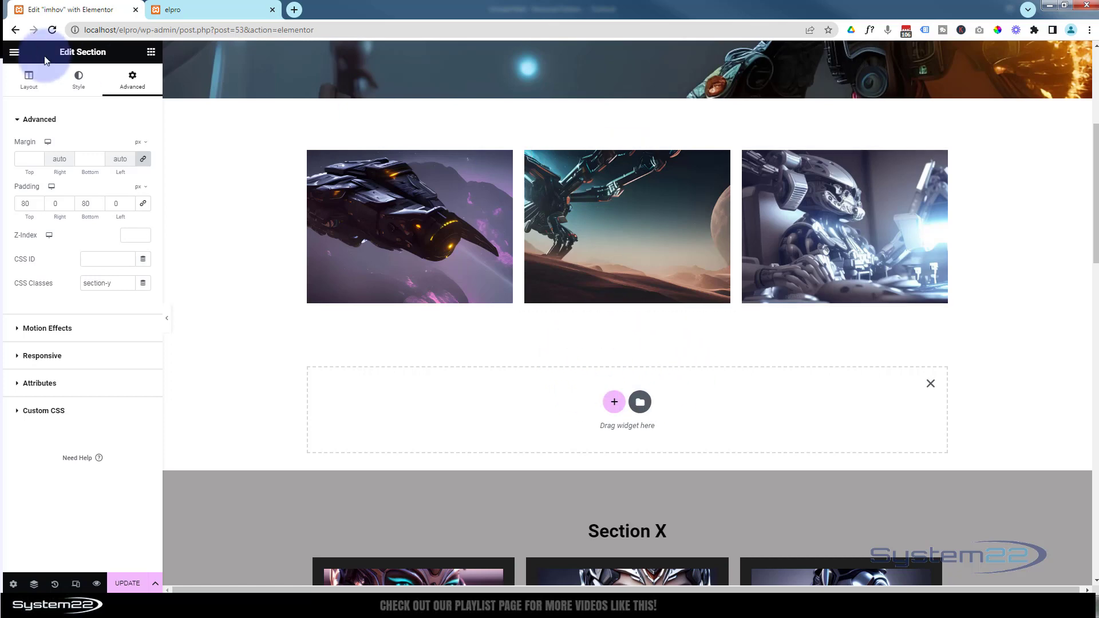
left_click(151, 53)
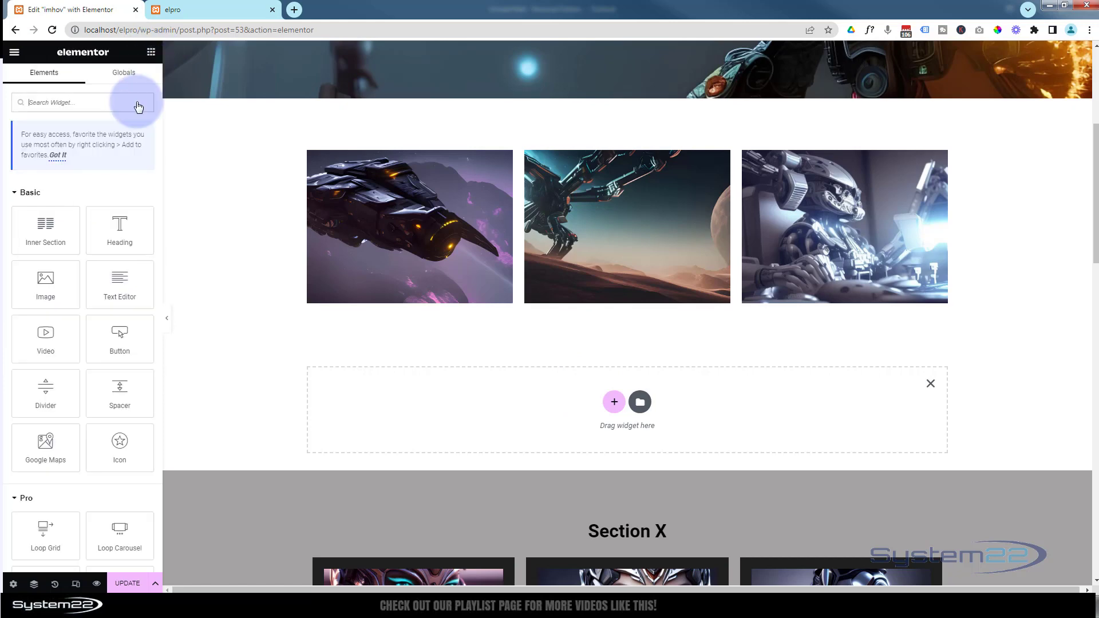
scroll(88, 252, "down", 5)
scroll(91, 255, "down", 10)
scroll(93, 252, "down", 3)
scroll(93, 252, "down", 2)
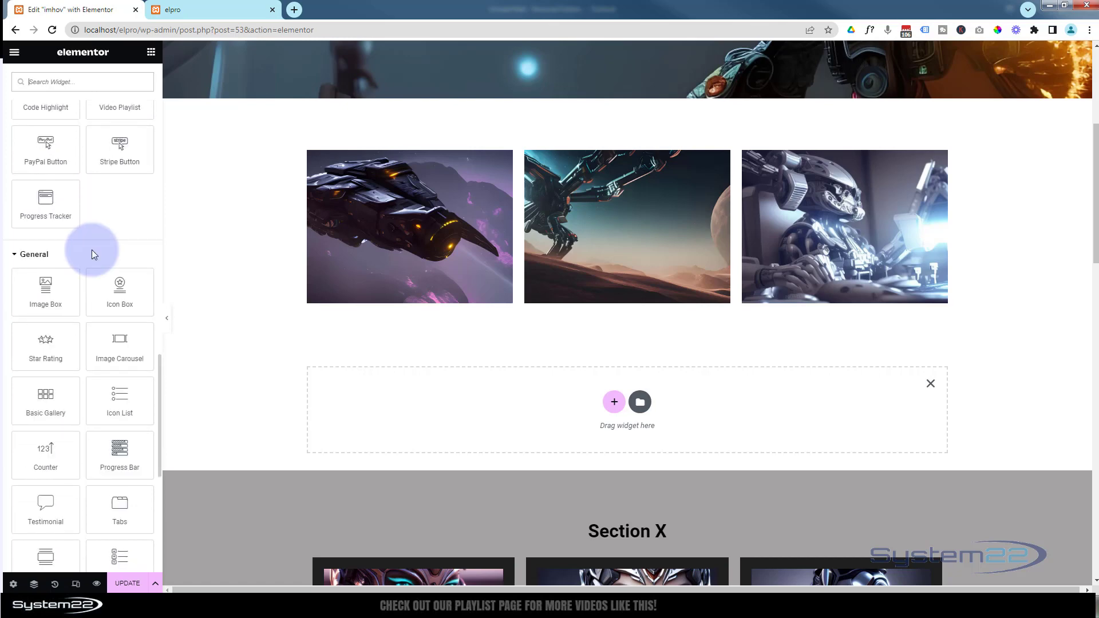
scroll(95, 254, "down", 6)
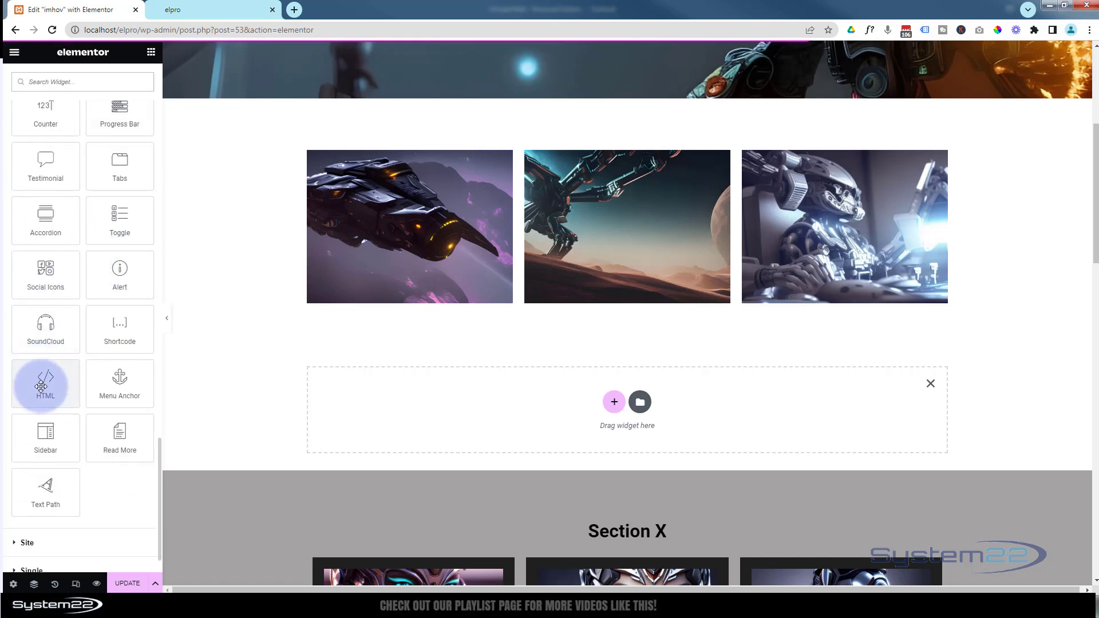
left_click_drag(42, 382, 609, 409)
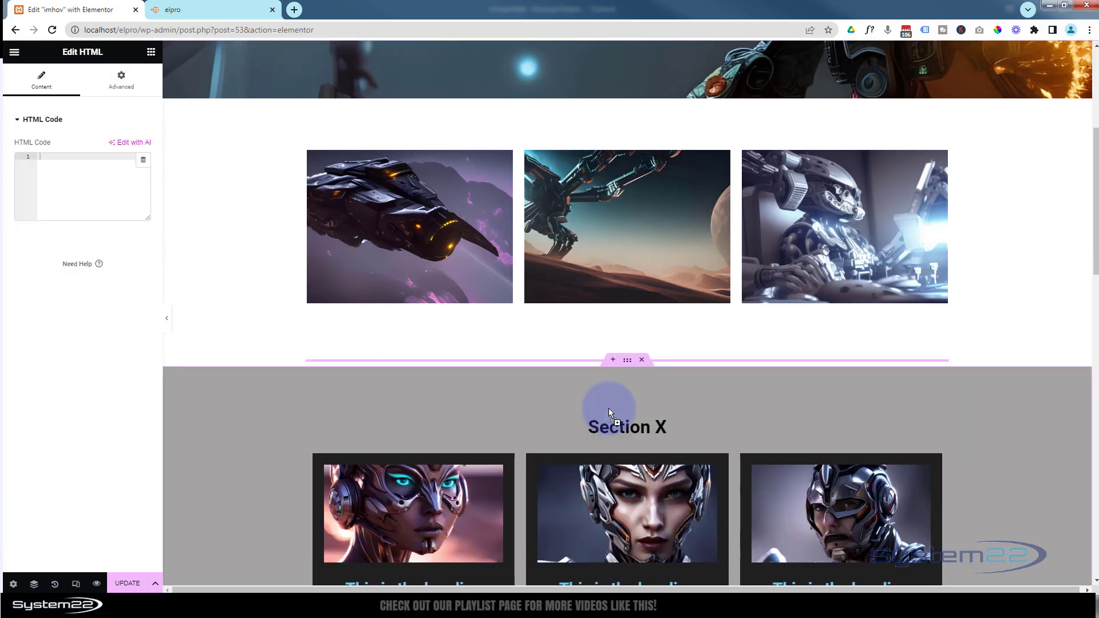
left_click(73, 154)
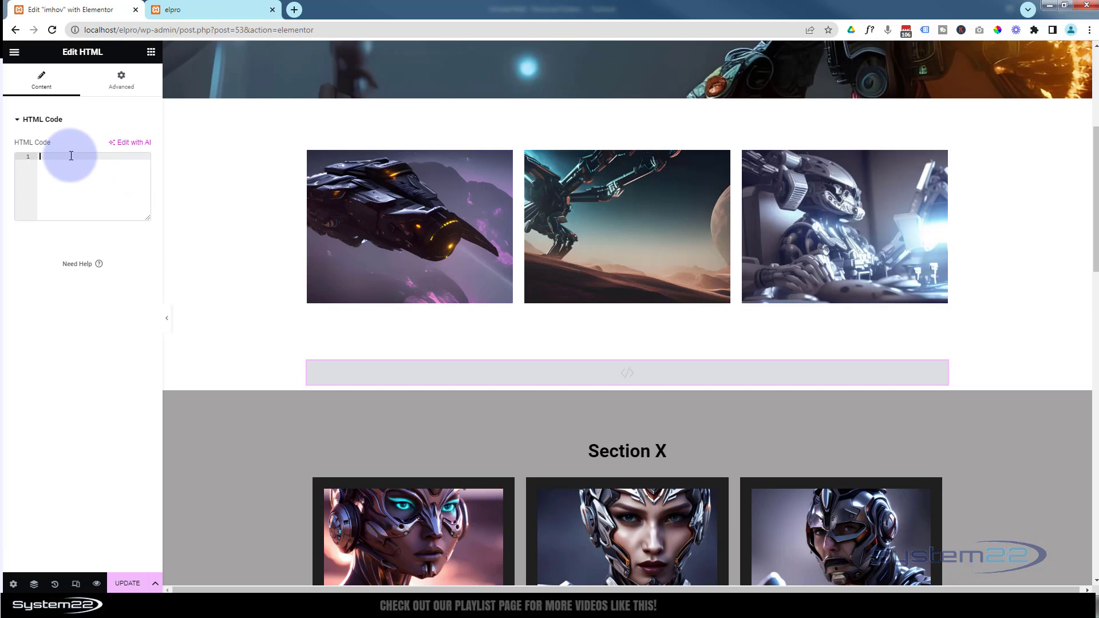
key("alt+Tab")
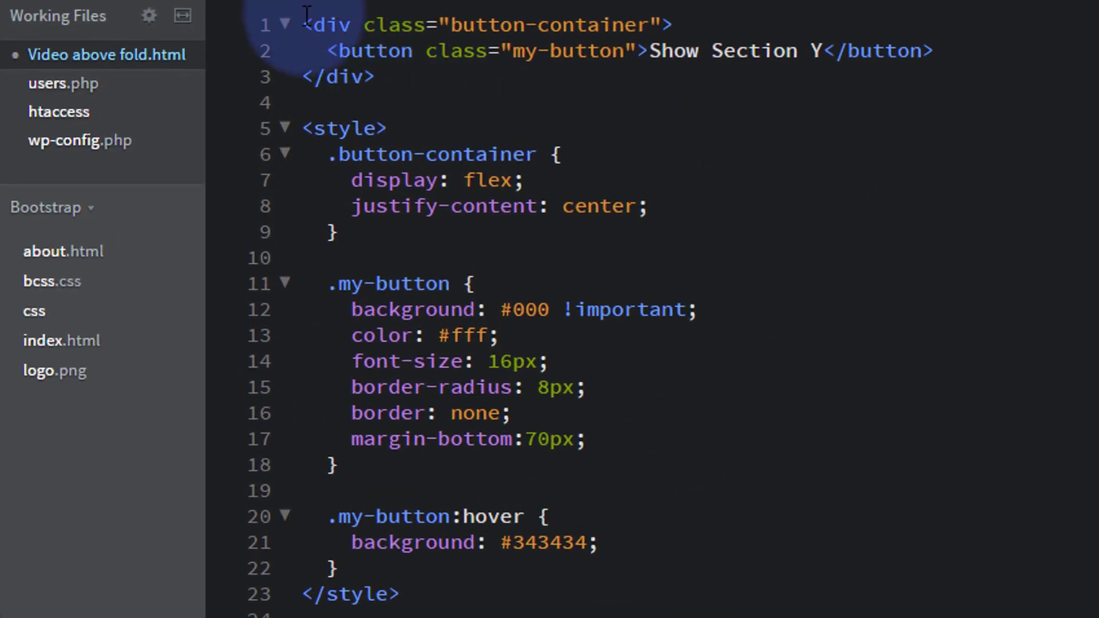
Highlight the button markup on lines 1–3: button-container div, my-button class and 'Show Section Y' label
left_click(309, 103)
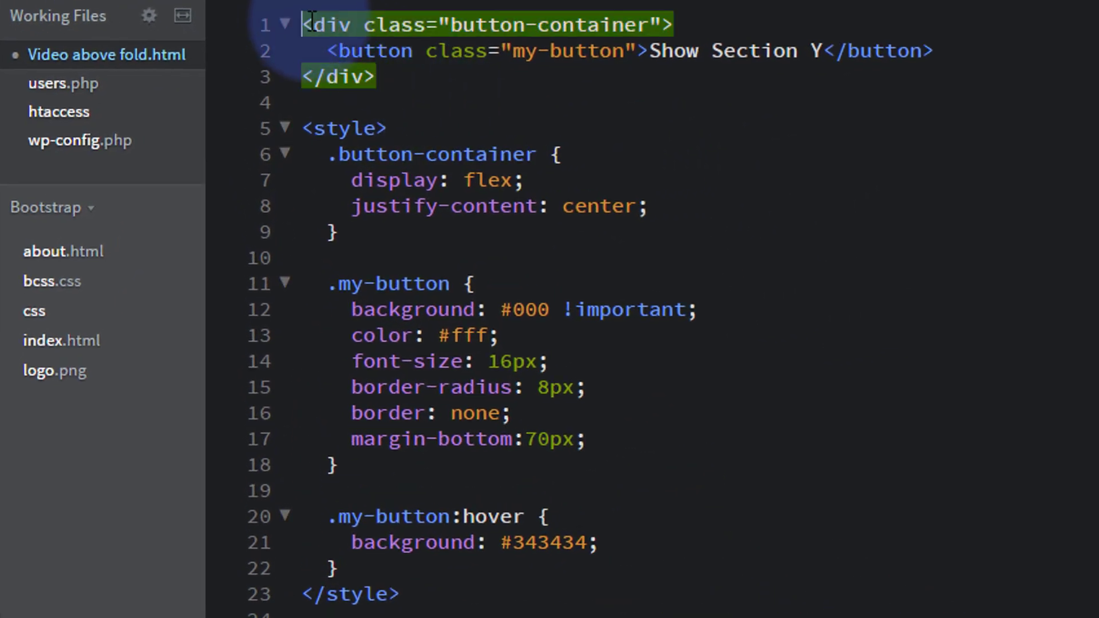
left_click_drag(323, 24, 377, 78)
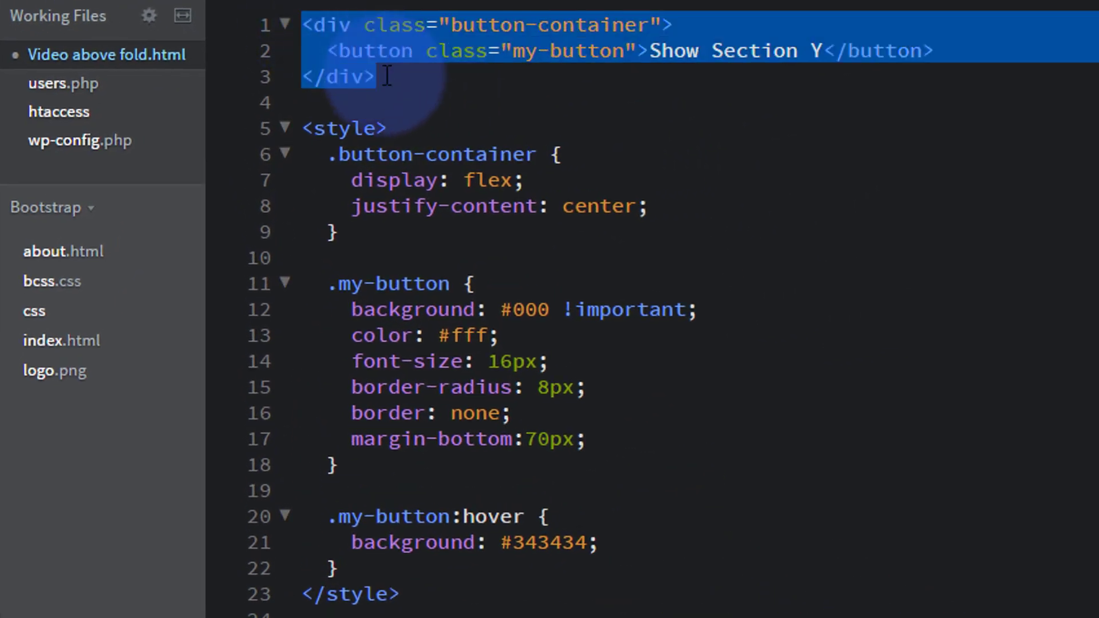
left_click(548, 97)
left_click_drag(515, 53, 624, 52)
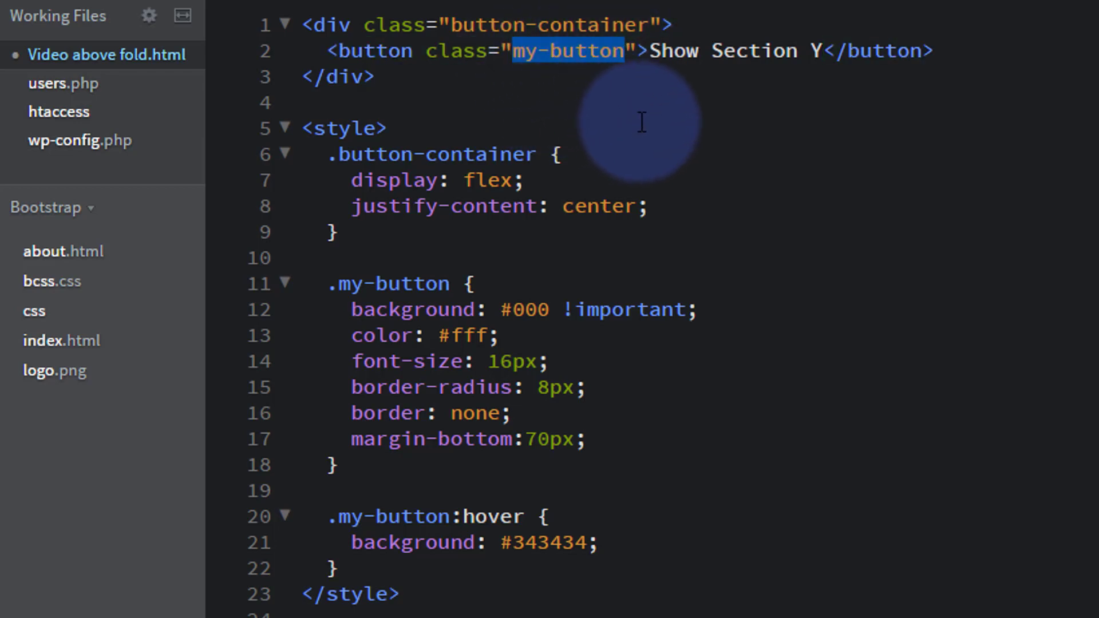
left_click(690, 104)
left_click_drag(653, 50, 823, 52)
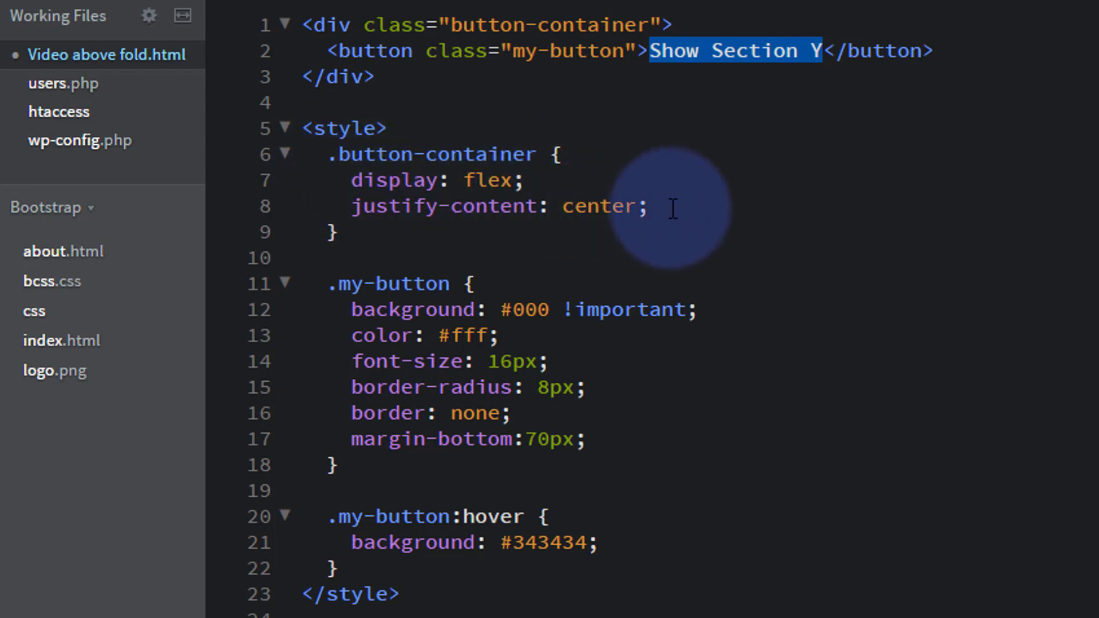
Highlight the .button-container rule and the .my-button selector on line 11
left_click_drag(327, 154, 413, 234)
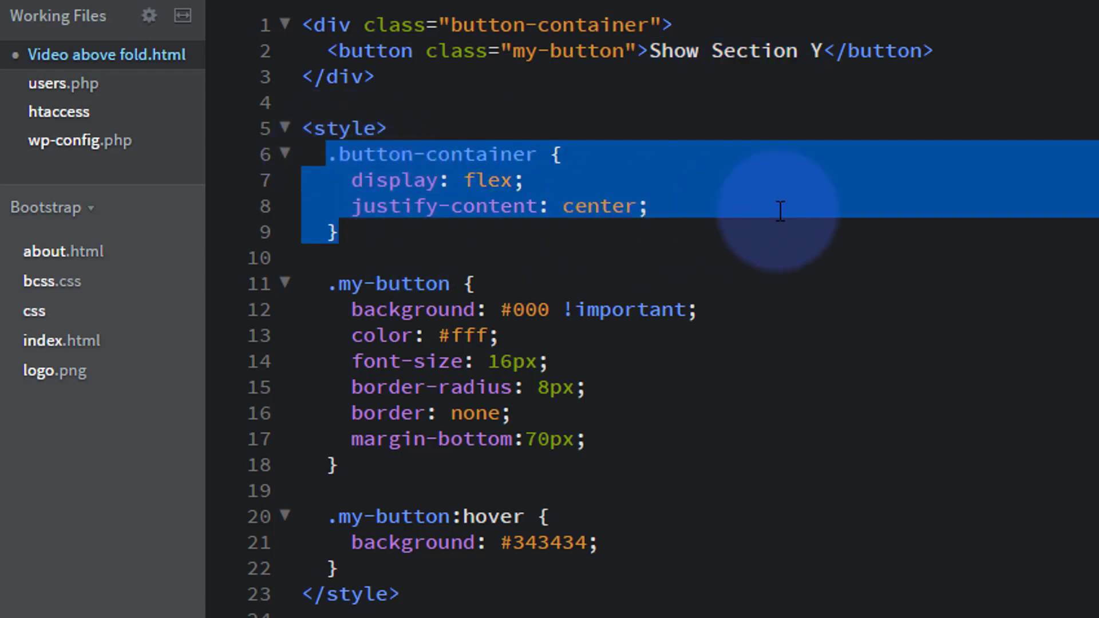
left_click(704, 198)
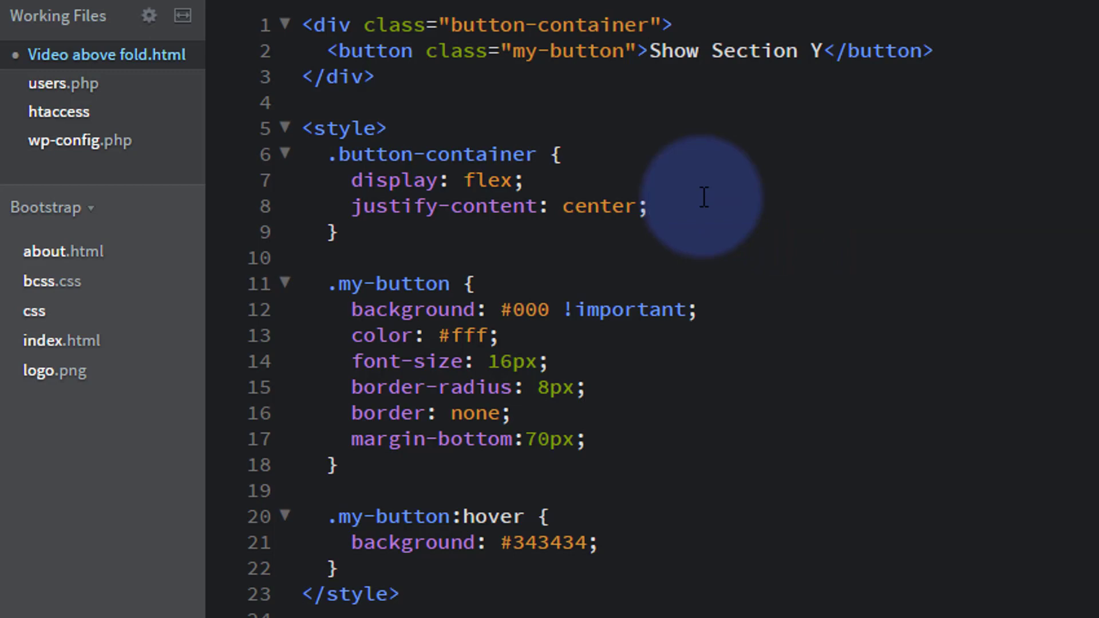
left_click_drag(339, 284, 431, 282)
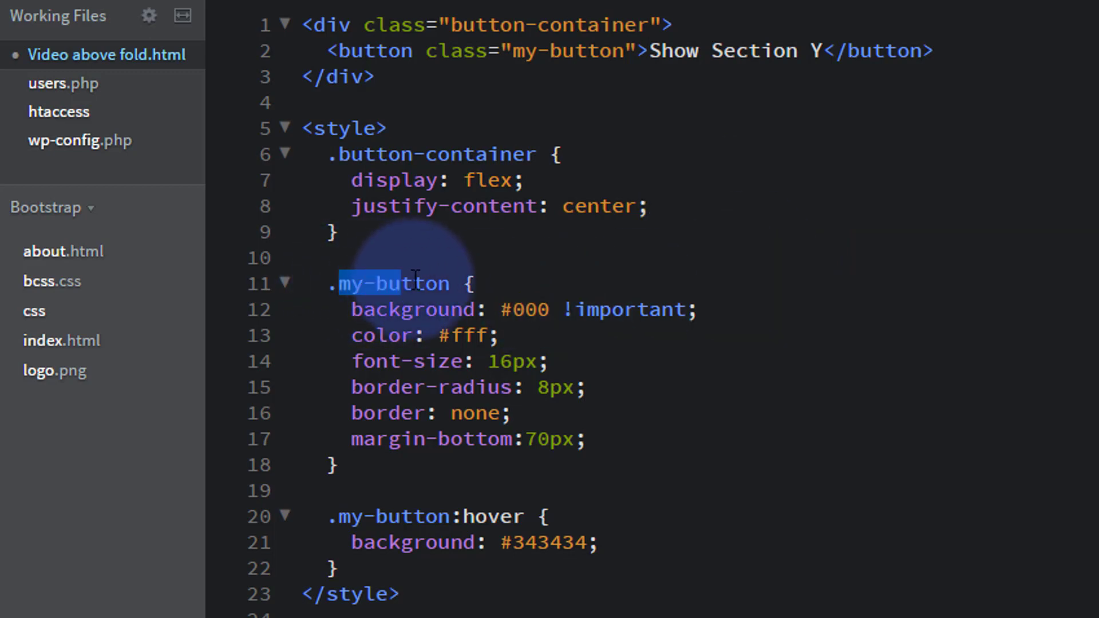
double_click(402, 284)
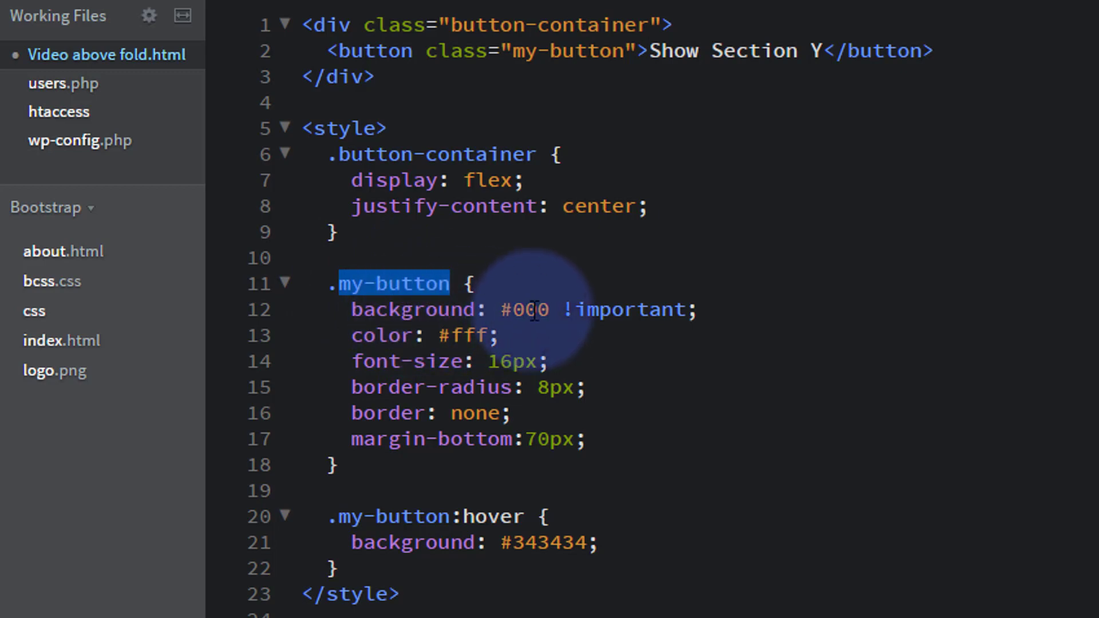
Point out the button styles: #000 background, #fff text, 16px font, 8px radius, #343434 hover
left_click_drag(502, 309, 535, 304)
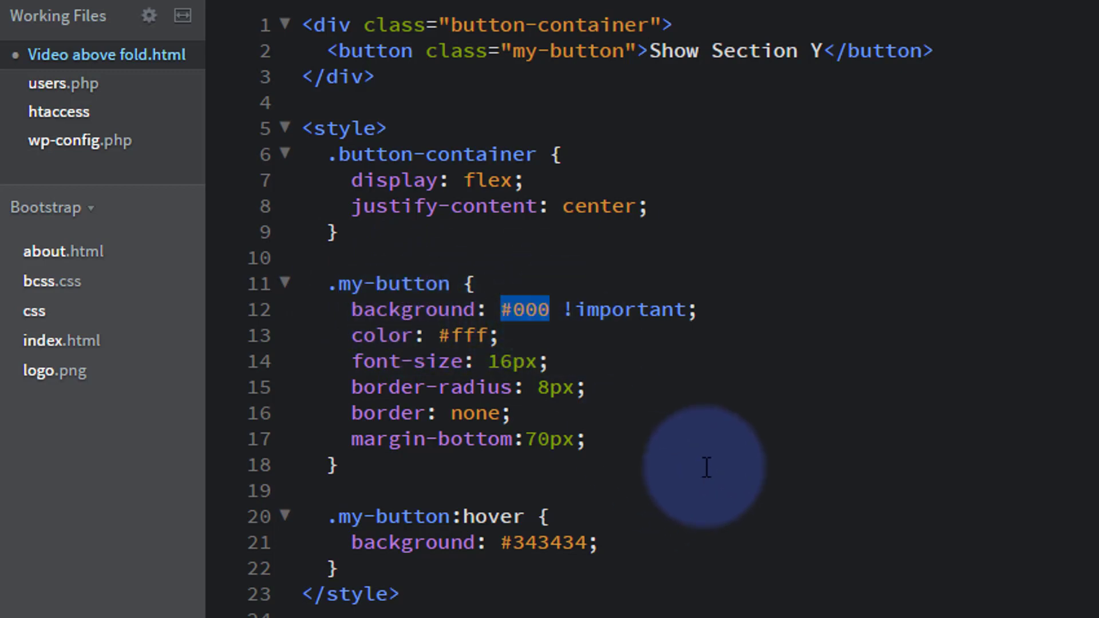
left_click(443, 335)
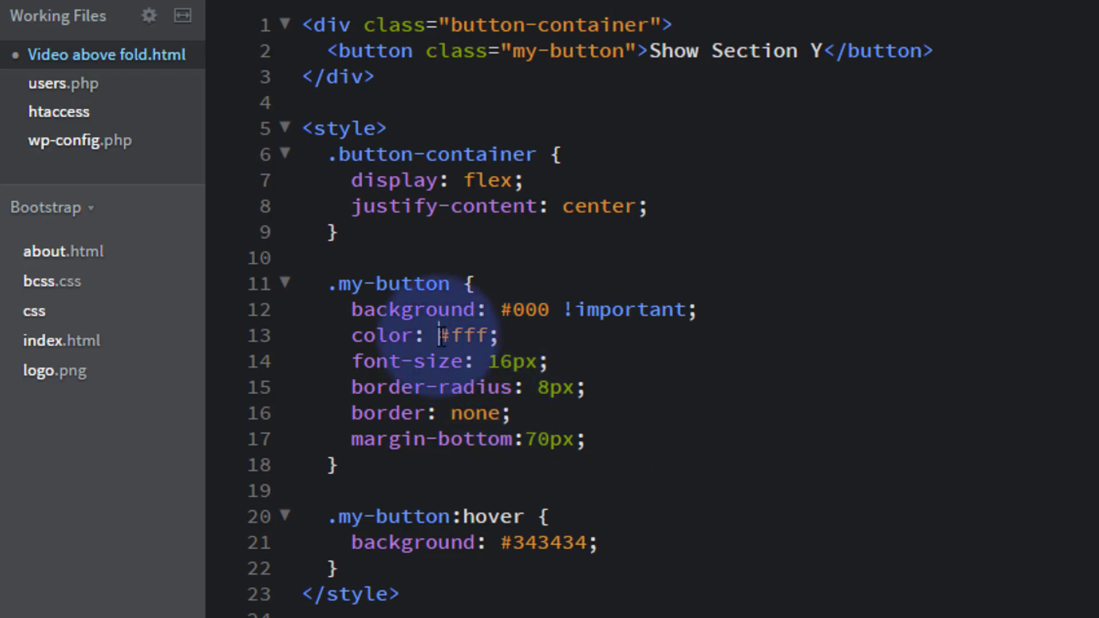
left_click_drag(443, 335, 488, 335)
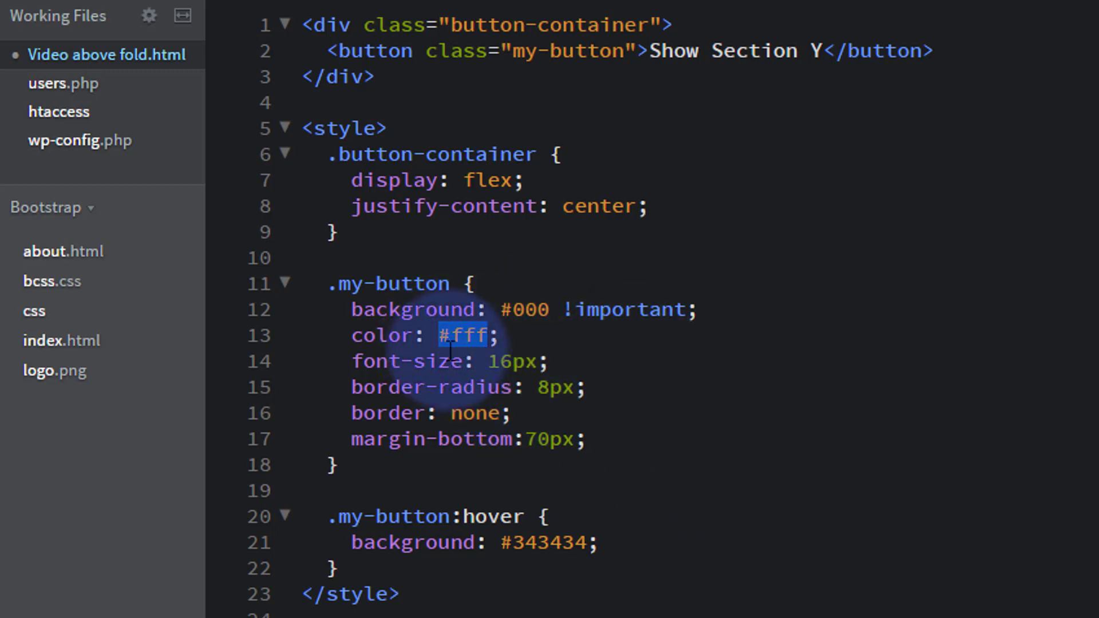
left_click_drag(488, 361, 526, 362)
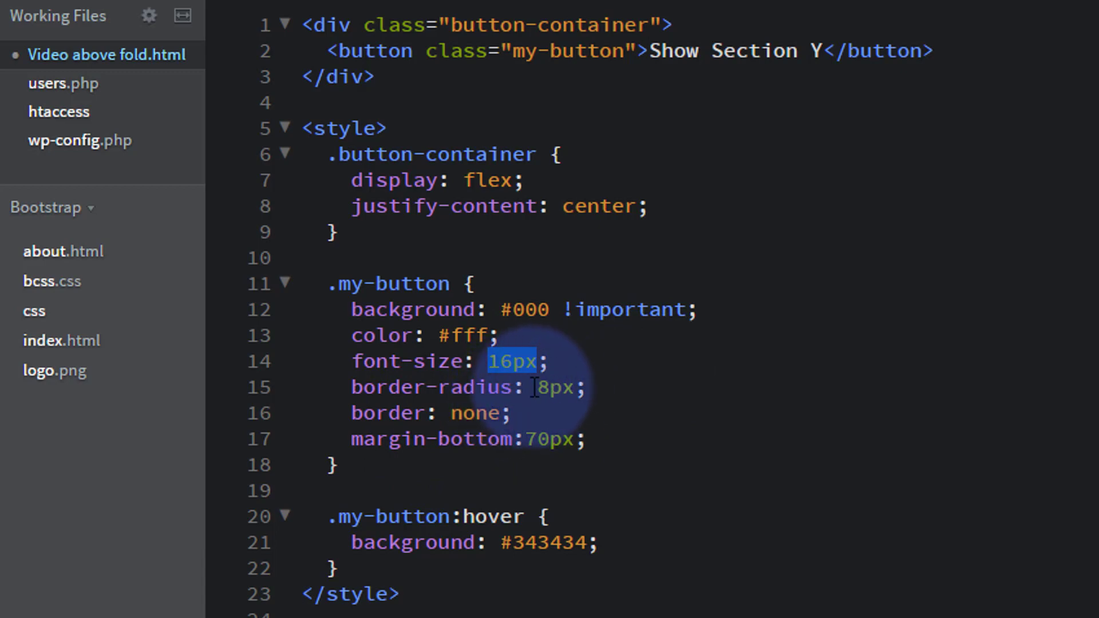
left_click_drag(539, 388, 571, 388)
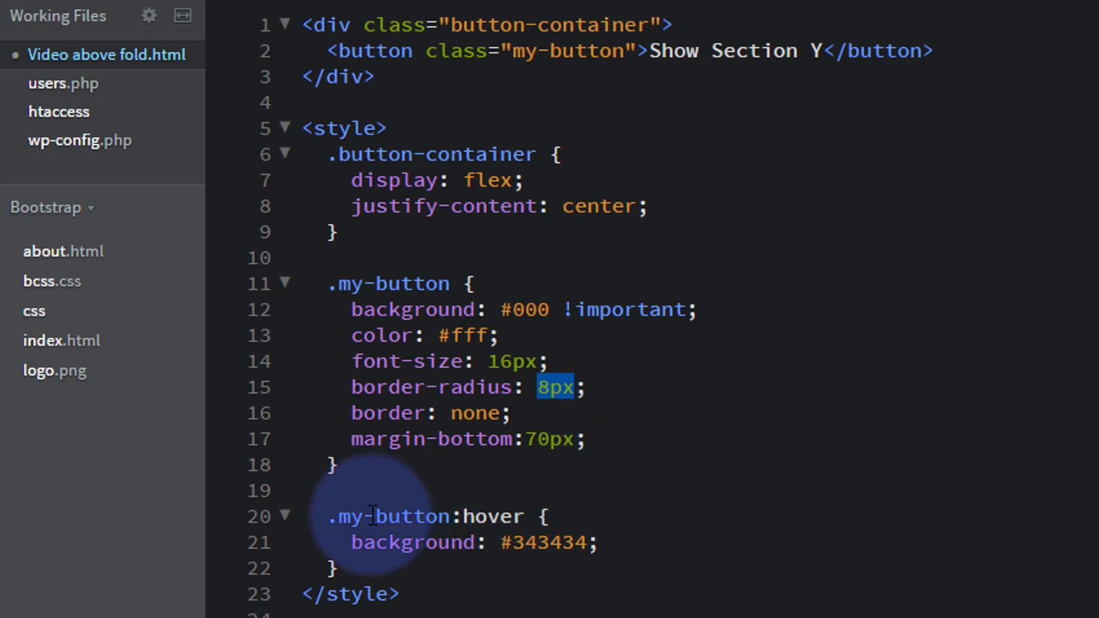
left_click_drag(503, 543, 585, 542)
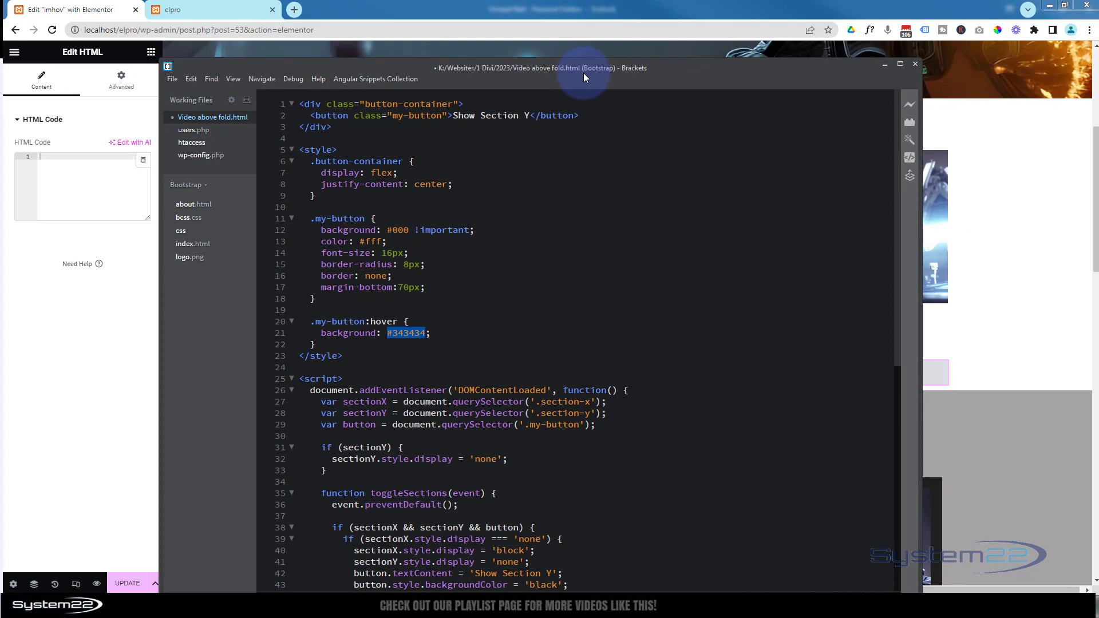
Paste the toggle-button code into the HTML widget's empty code box
left_click_drag(583, 73, 0, 73)
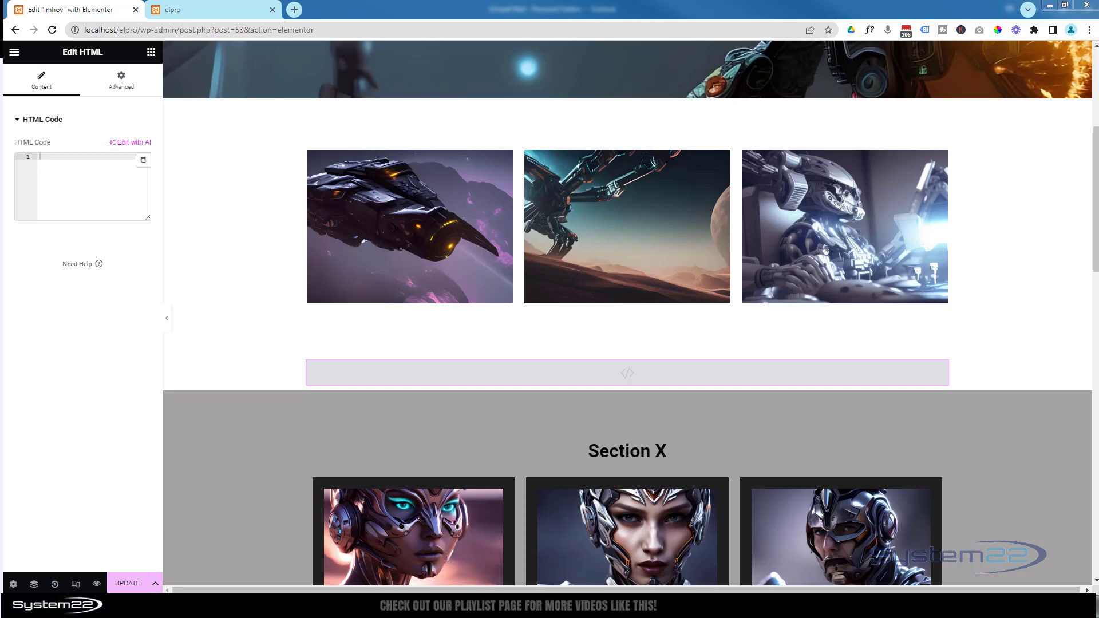
left_click(38, 155)
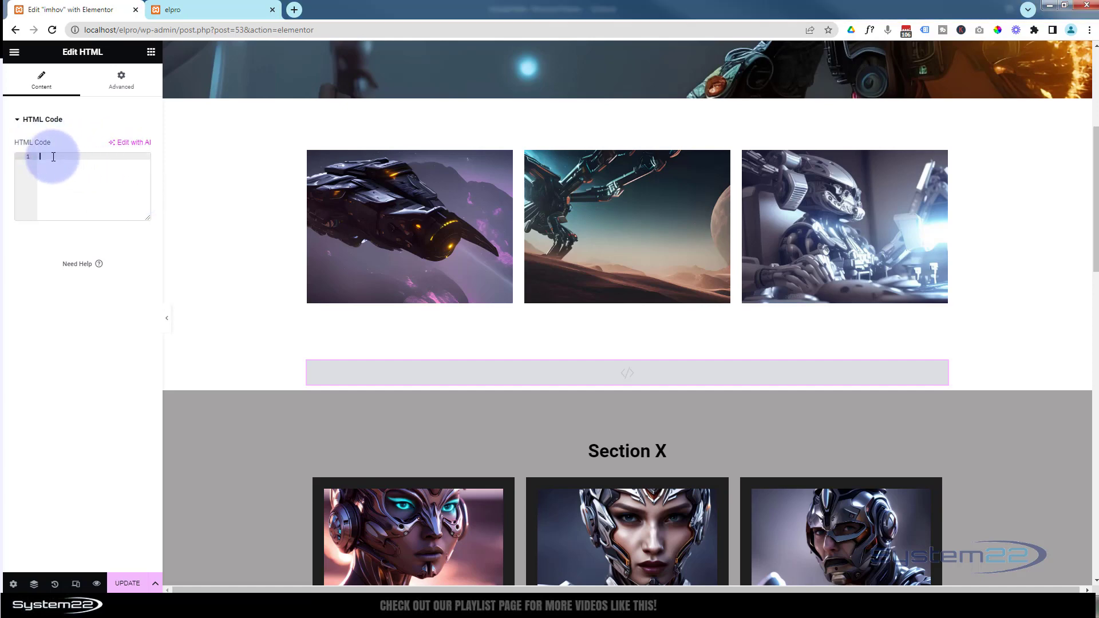
key("ctrl+v")
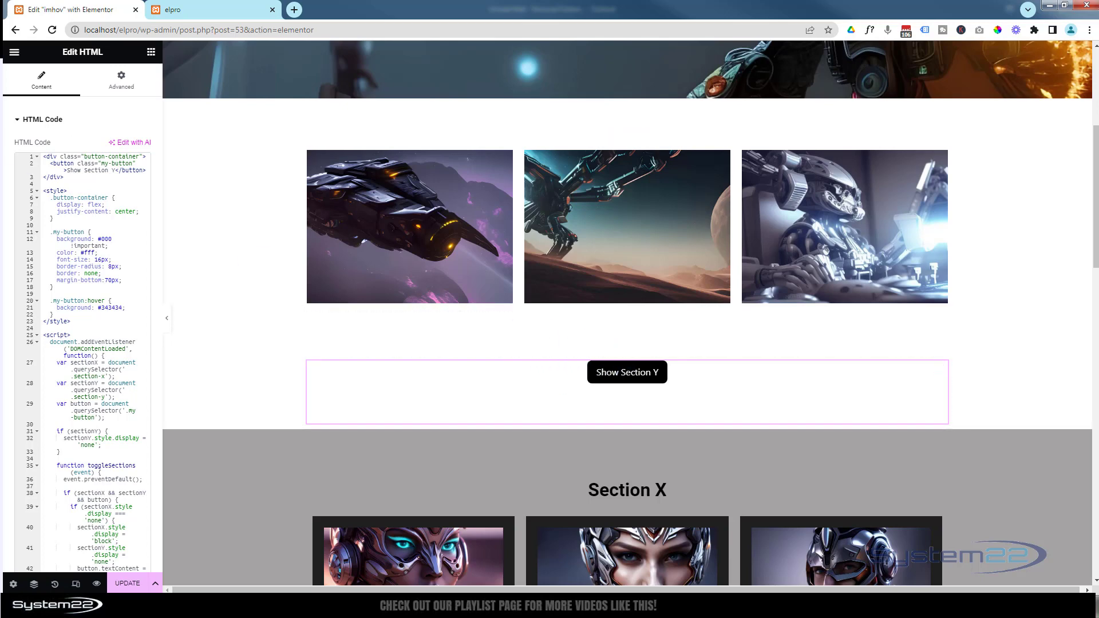
Check the Show Section Y button in the Elementor preview, then return to Brackets
left_click(44, 111)
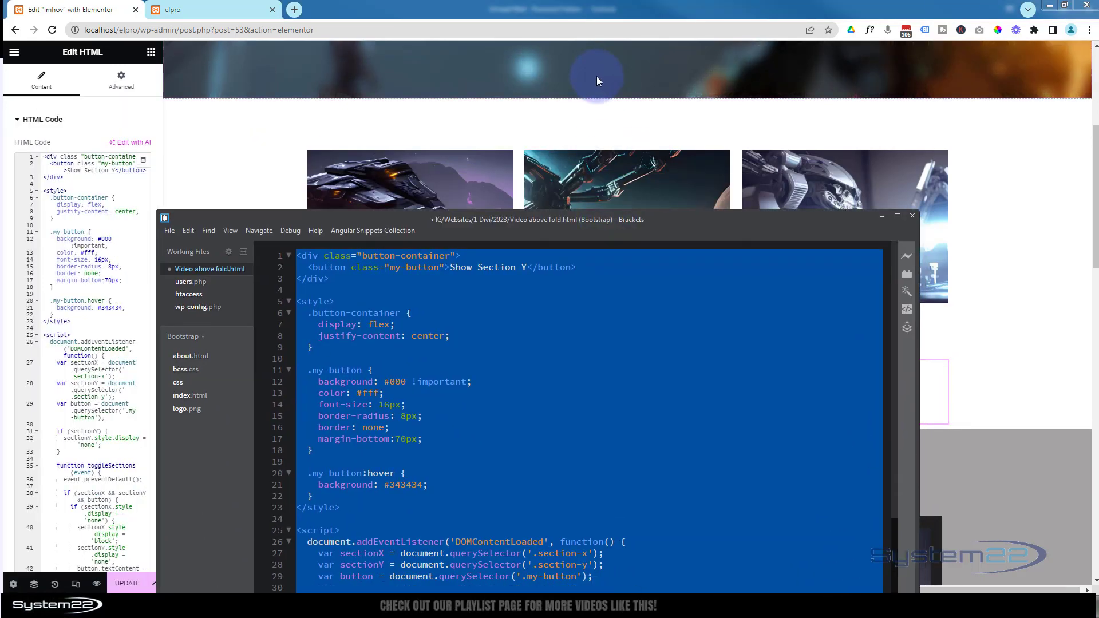
left_click(991, 189)
scroll(989, 171, "down", 6)
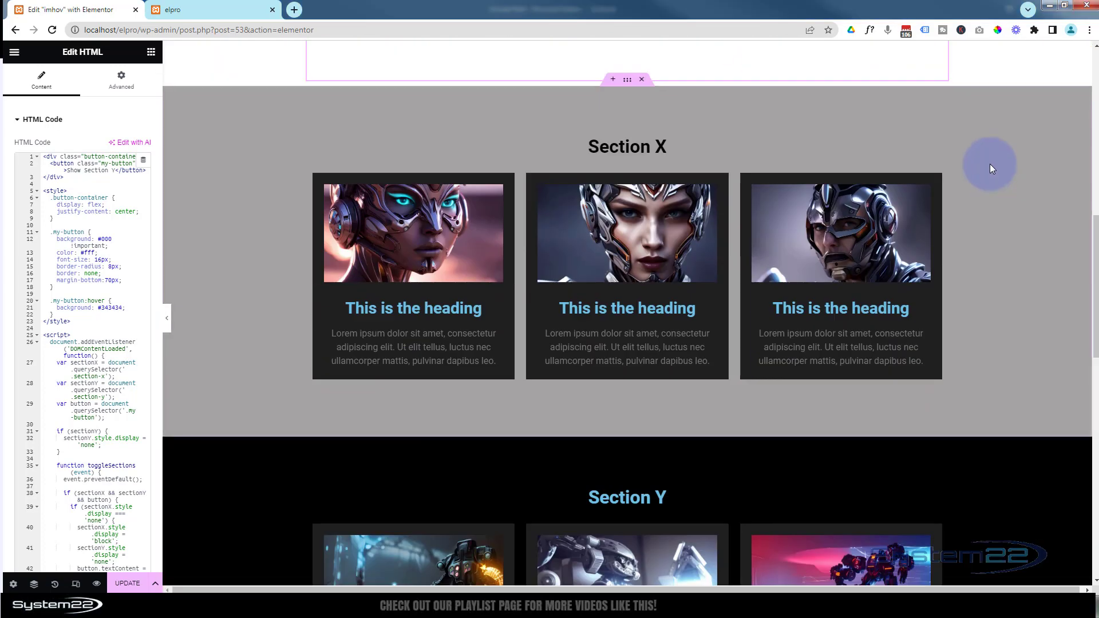
scroll(990, 164, "up", 2)
scroll(990, 163, "down", 1)
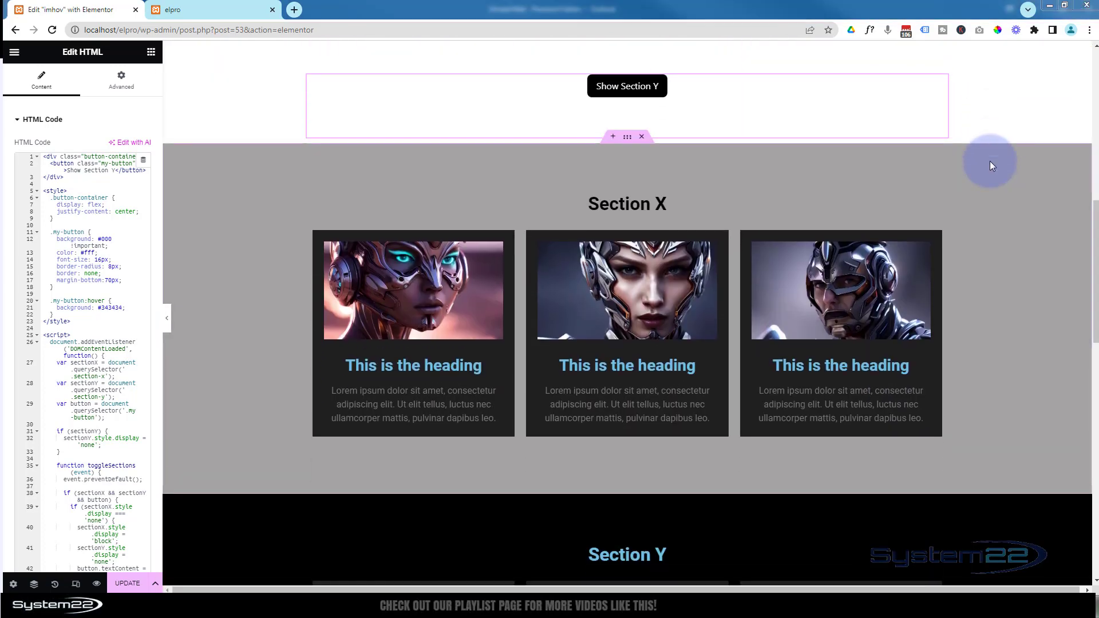
key("alt+Tab")
left_click(728, 313)
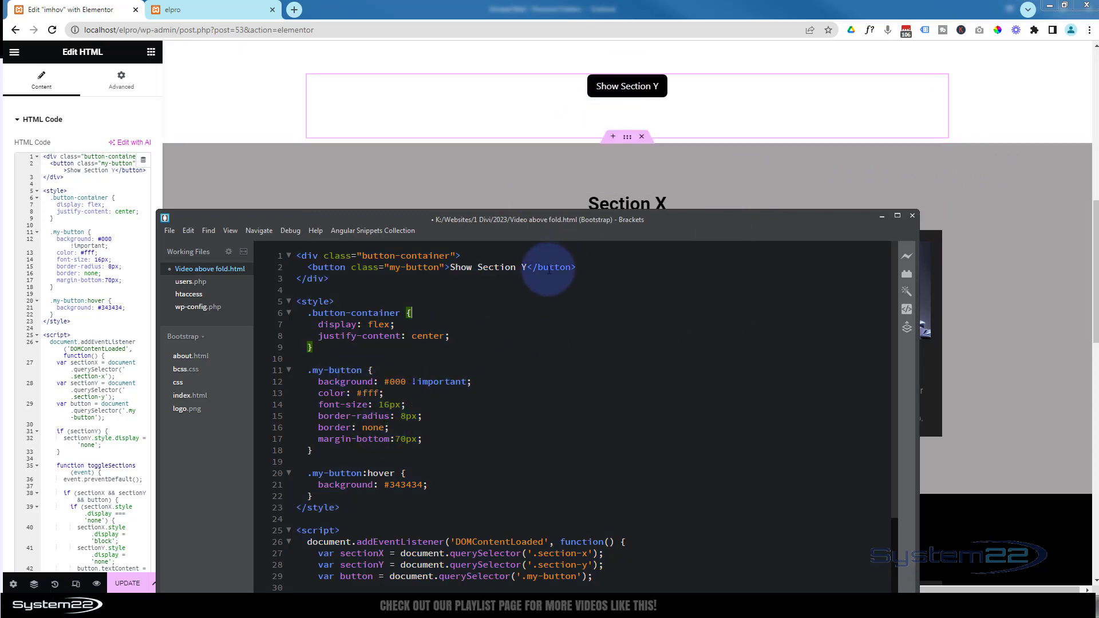
left_click_drag(542, 222, 535, 112)
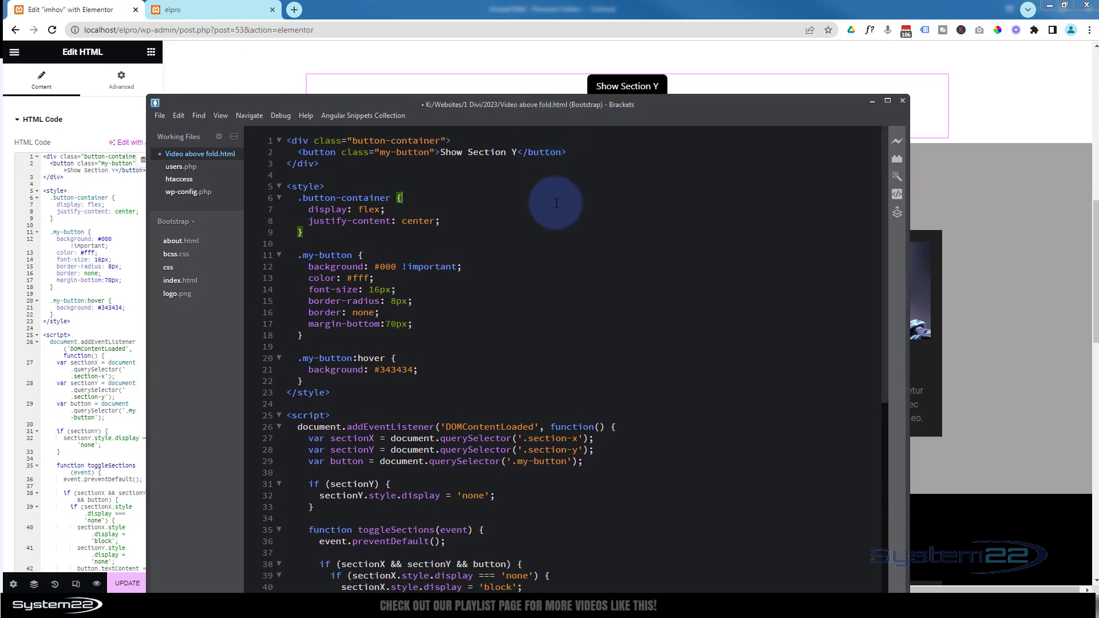
scroll(551, 194, "down", 5)
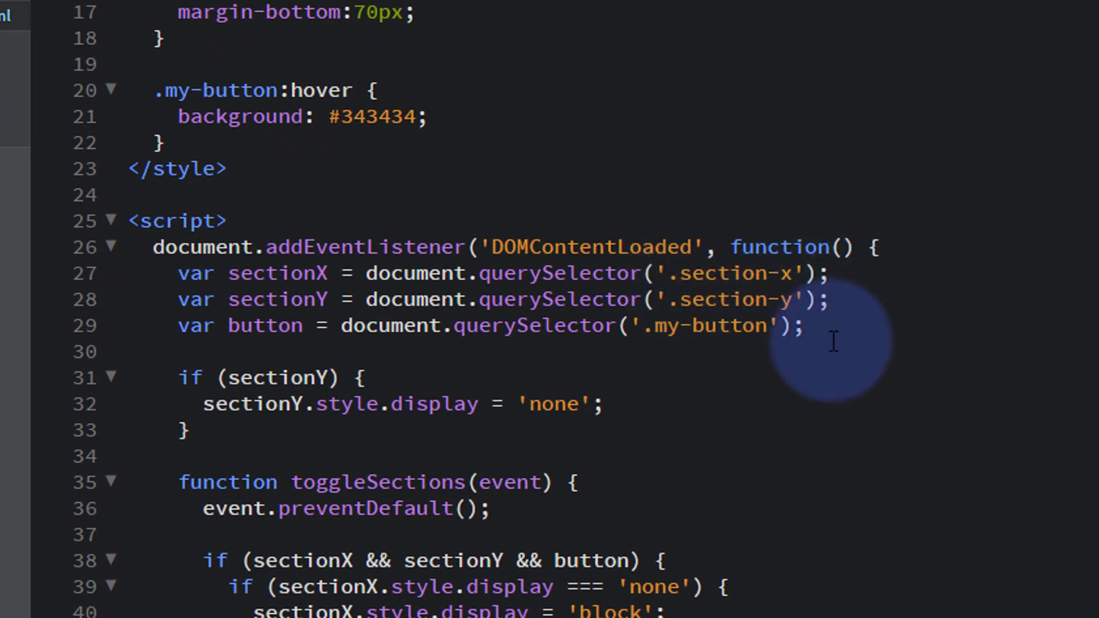
left_click_drag(655, 327, 768, 326)
scroll(827, 479, "down", 5)
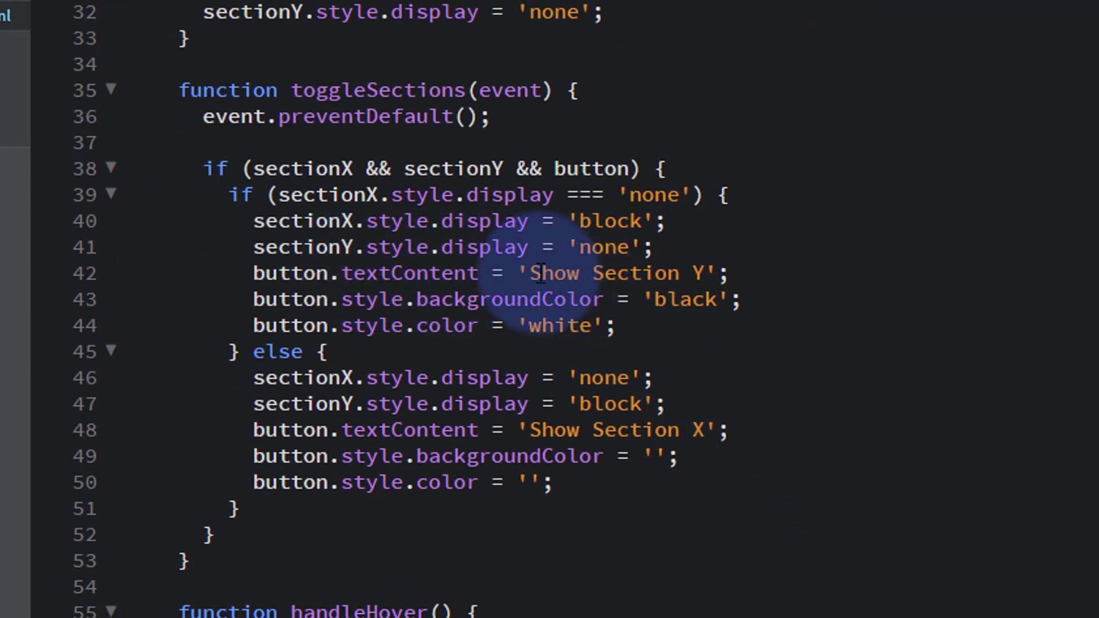
left_click_drag(532, 274, 702, 274)
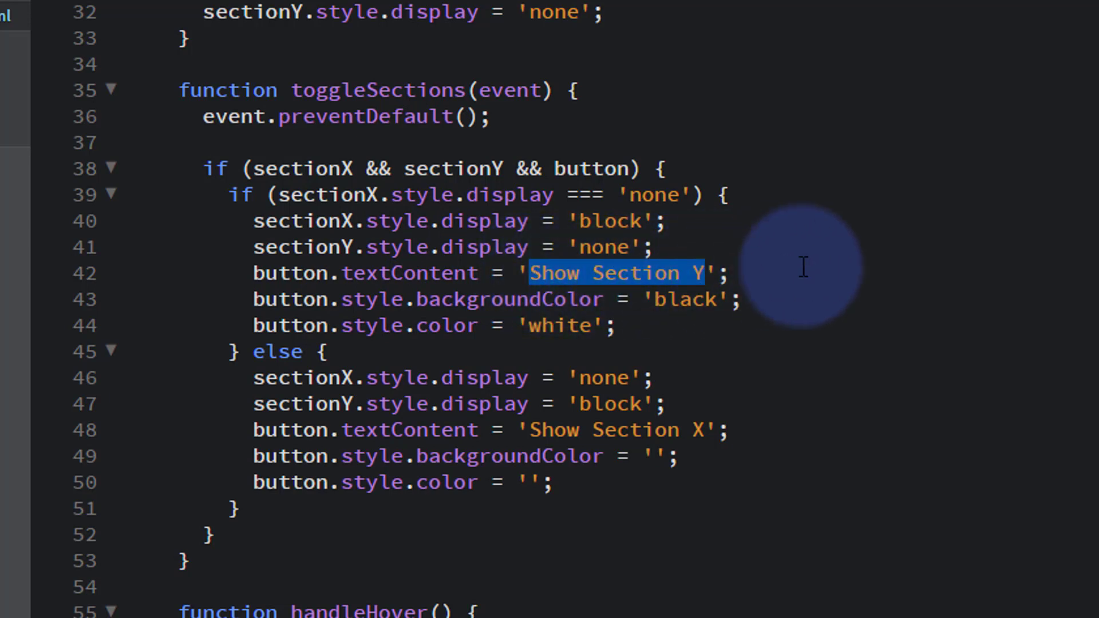
left_click_drag(529, 430, 707, 428)
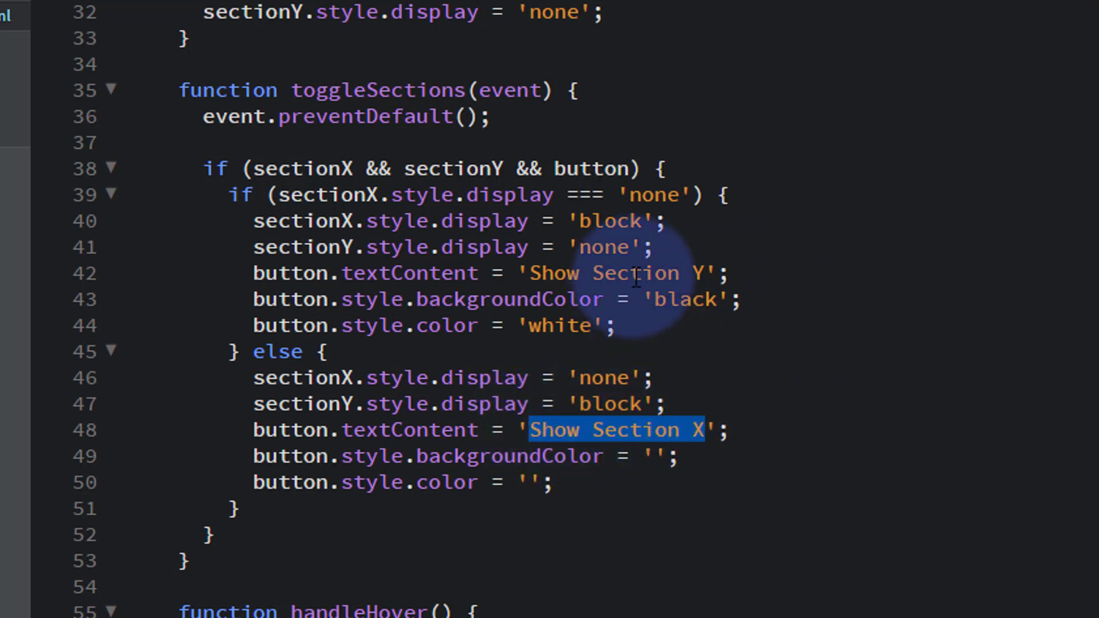
left_click_drag(531, 274, 707, 275)
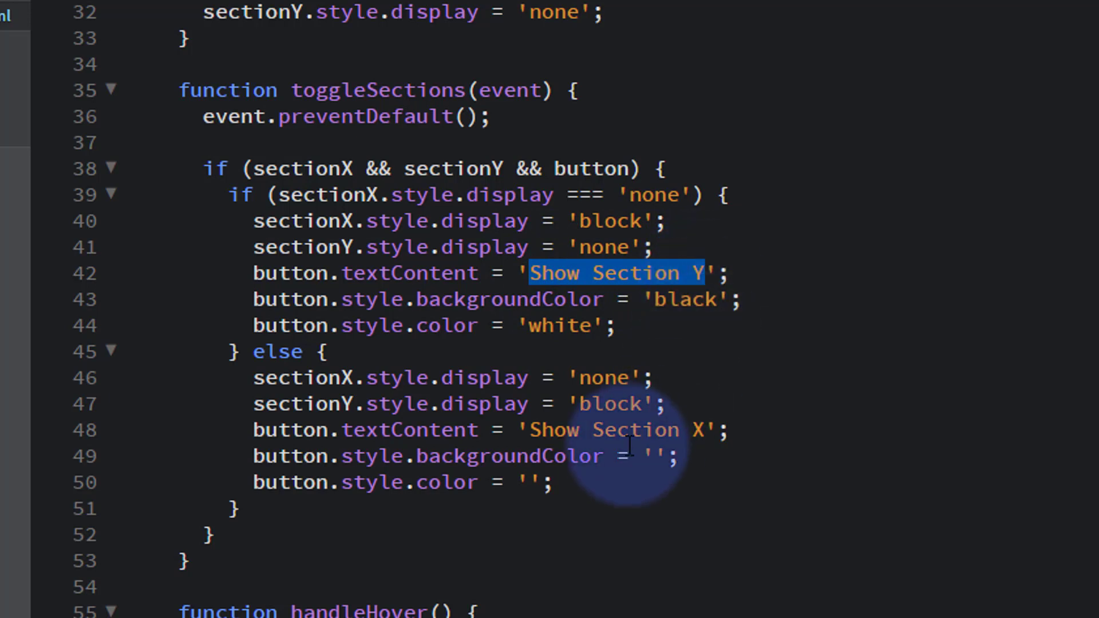
left_click_drag(535, 430, 707, 431)
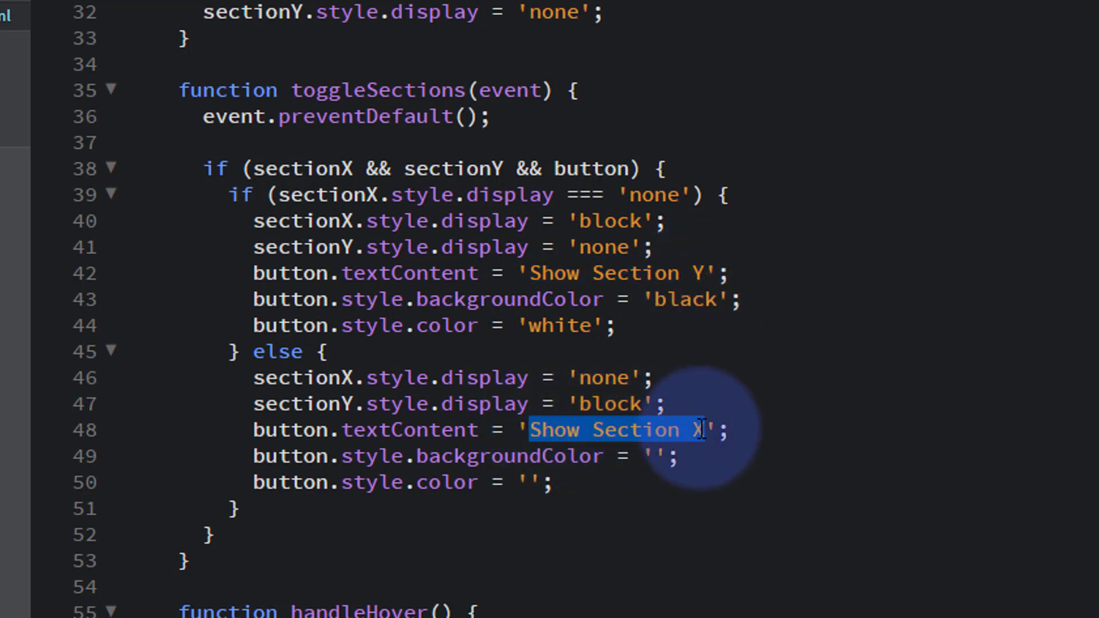
scroll(837, 389, "up", 10)
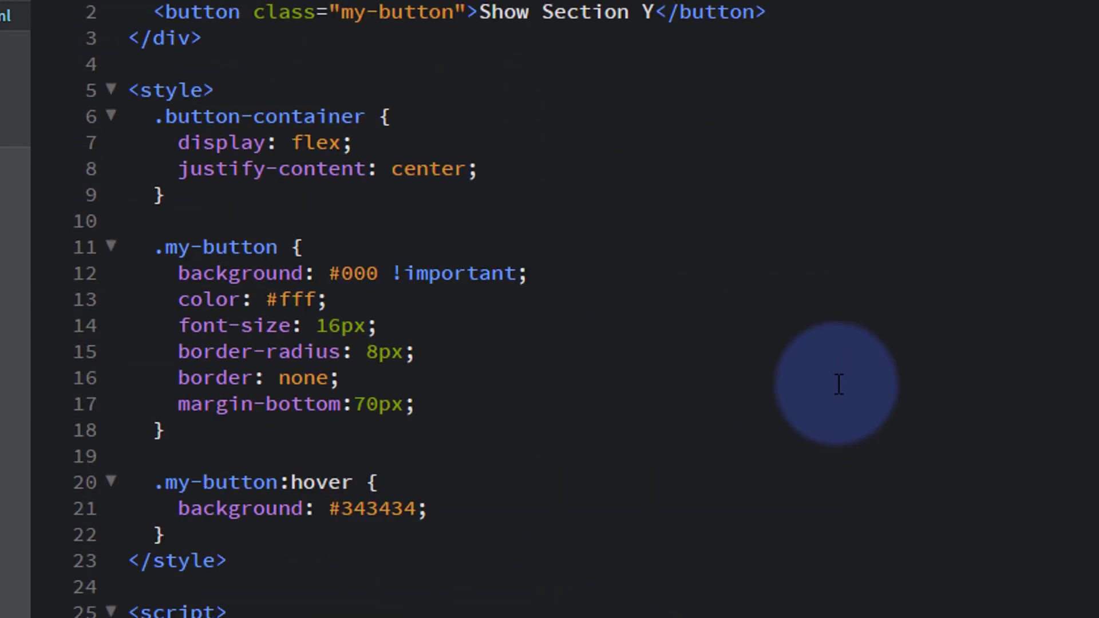
left_click_drag(480, 12, 667, 12)
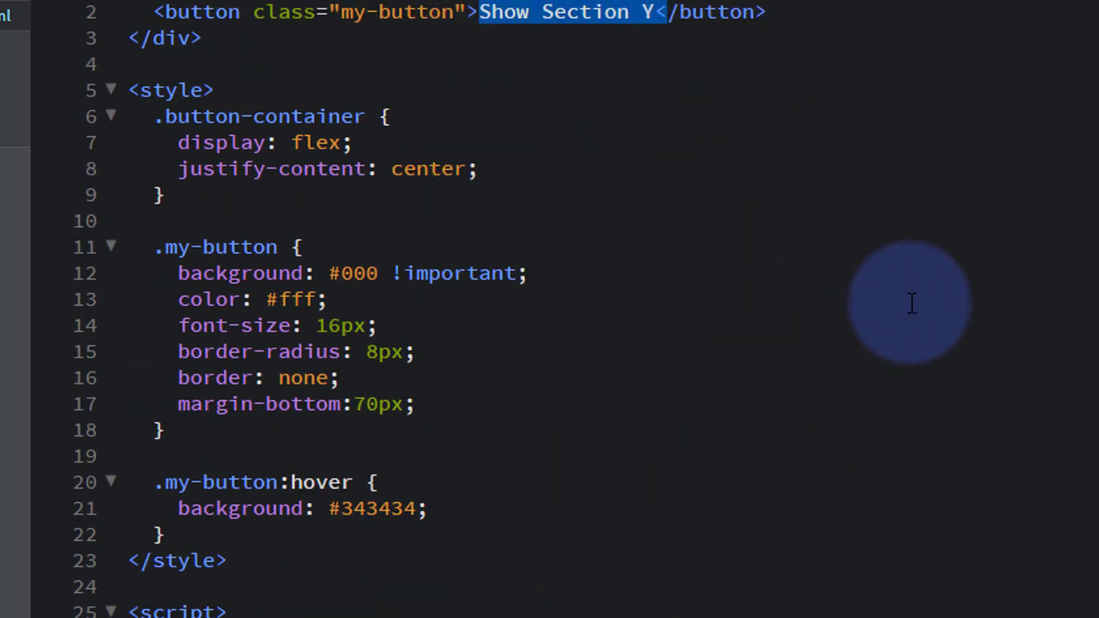
scroll(913, 303, "down", 12)
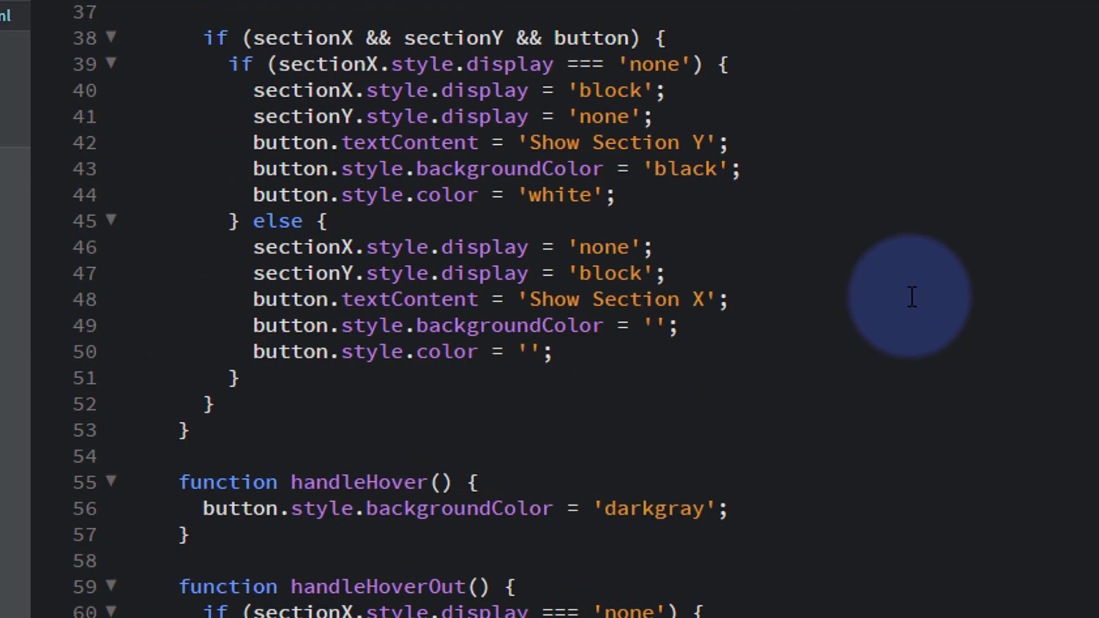
scroll(912, 297, "down", 1)
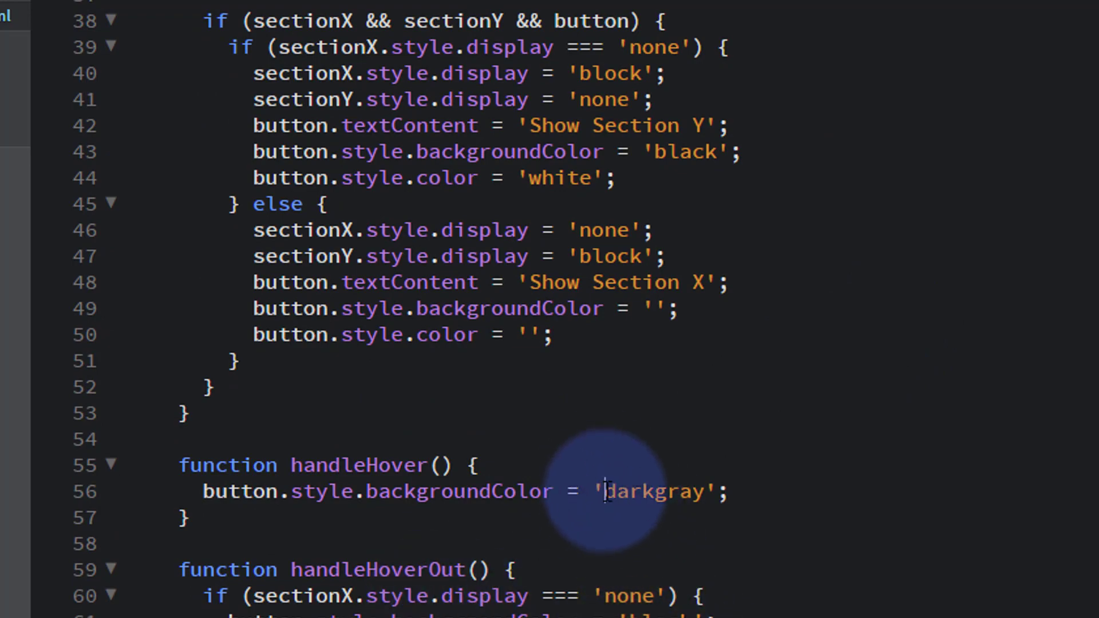
Replace the darkgray hover colour in handleHover with #343434
left_click_drag(607, 492, 703, 491)
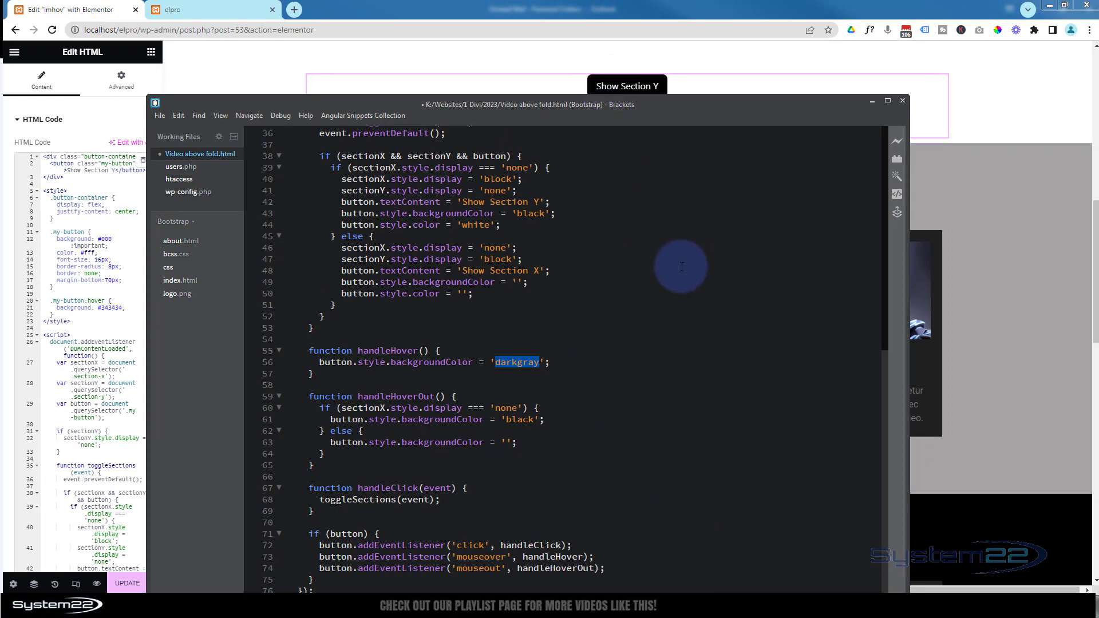
scroll(680, 269, "up", 12)
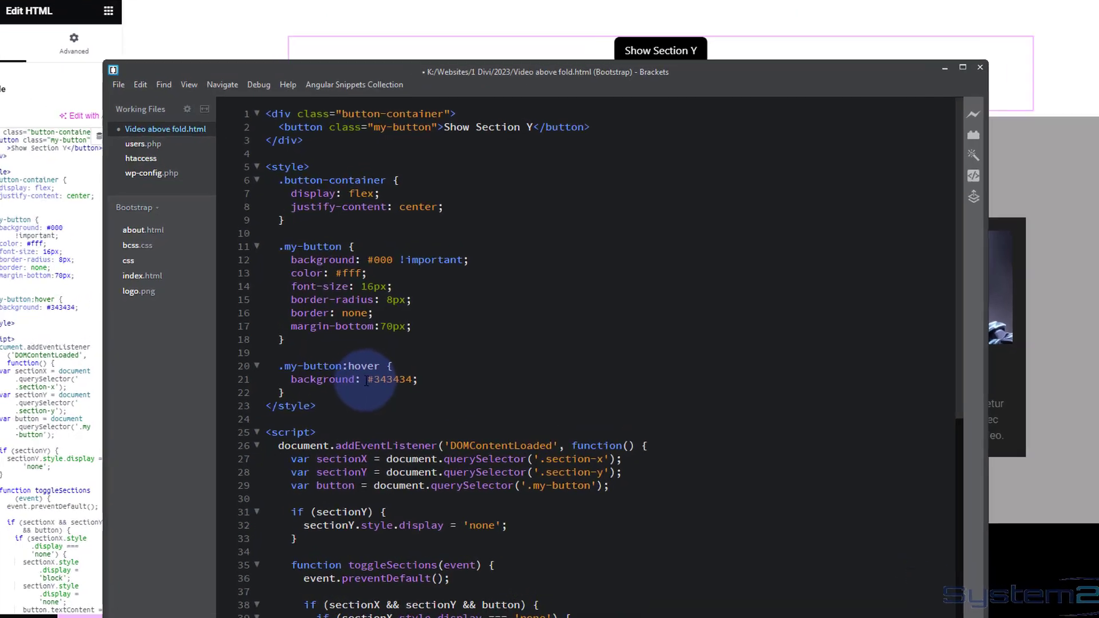
left_click_drag(375, 373, 389, 375)
left_click_drag(353, 457, 402, 454)
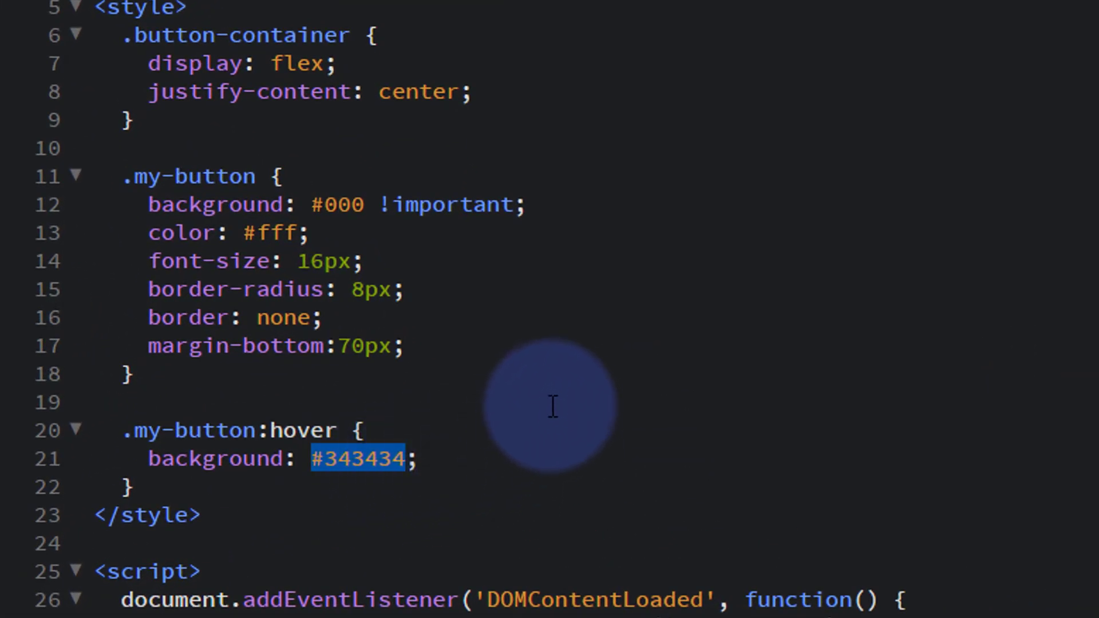
scroll(555, 402, "down", 12)
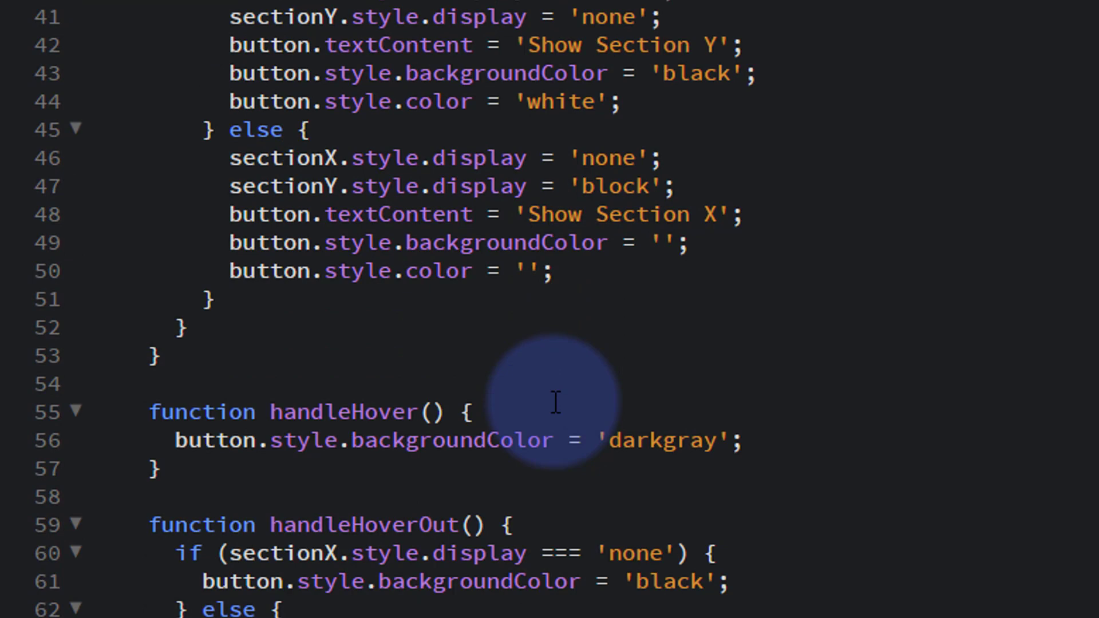
left_click_drag(610, 443, 715, 437)
type("#343434")
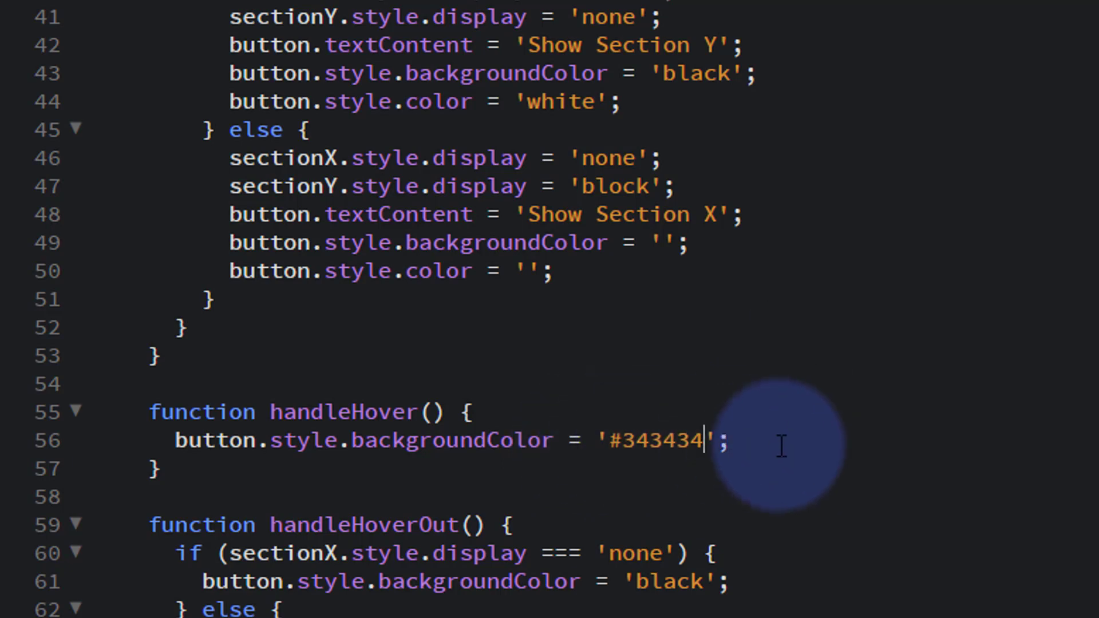
Change the black colour on line 61 to #000
left_click(910, 442)
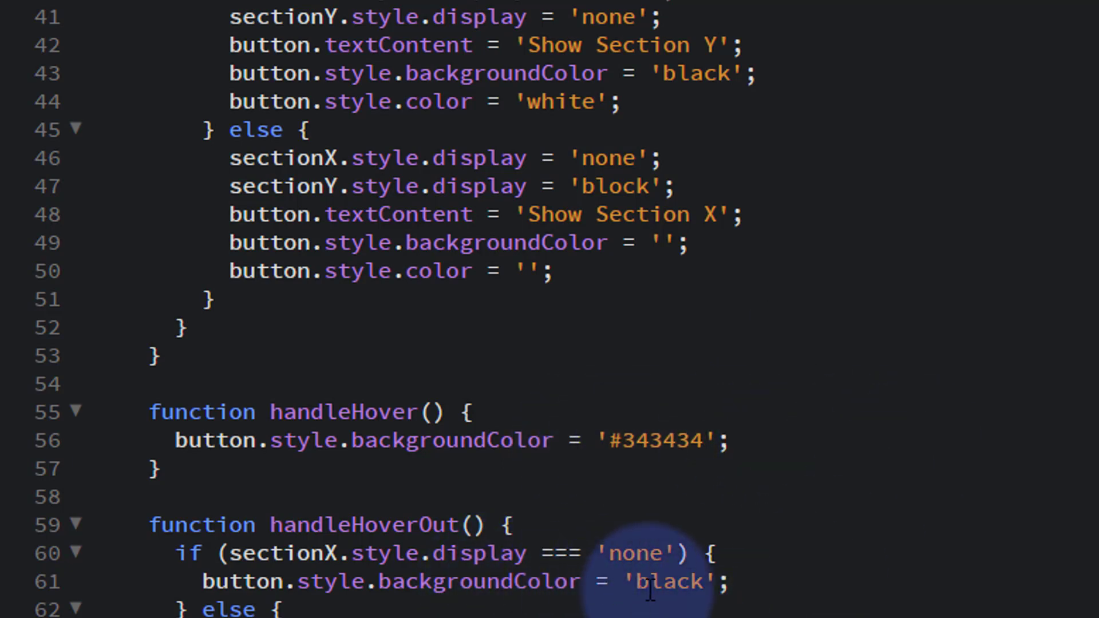
left_click_drag(640, 583, 704, 581)
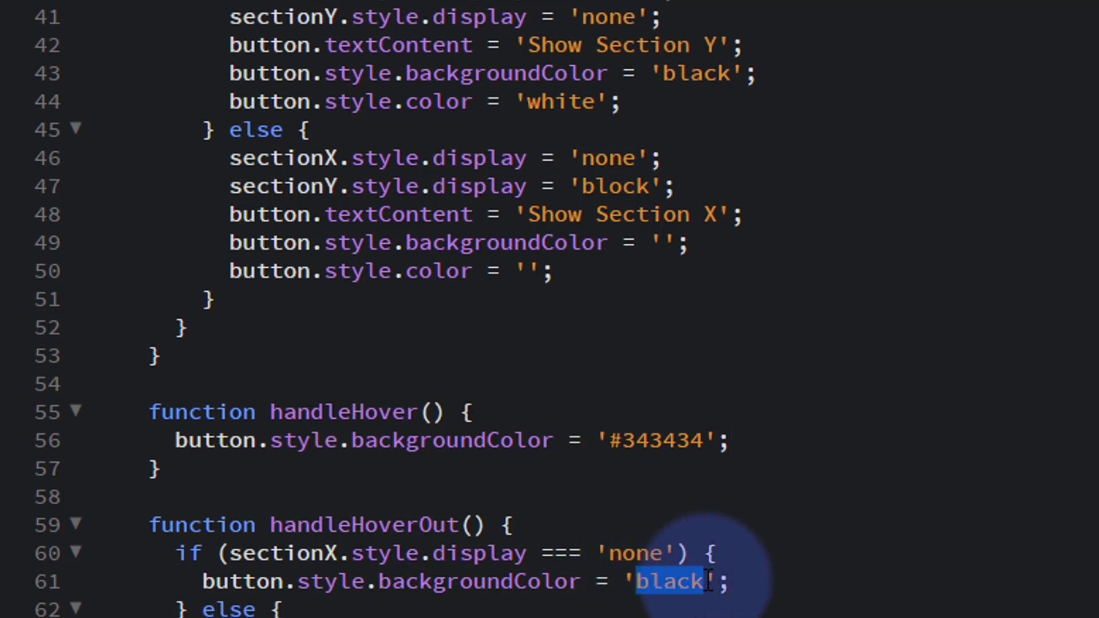
type("#000")
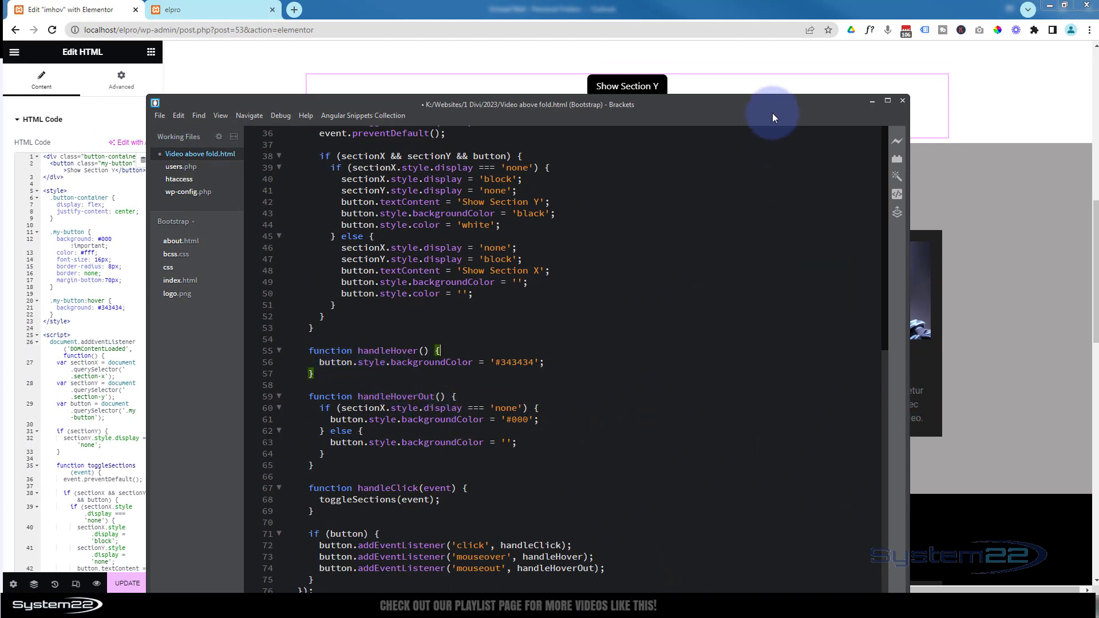
Replace the HTML widget's old code with the full updated code from Brackets
left_click_drag(774, 111, 783, 49)
scroll(724, 277, "up", 8)
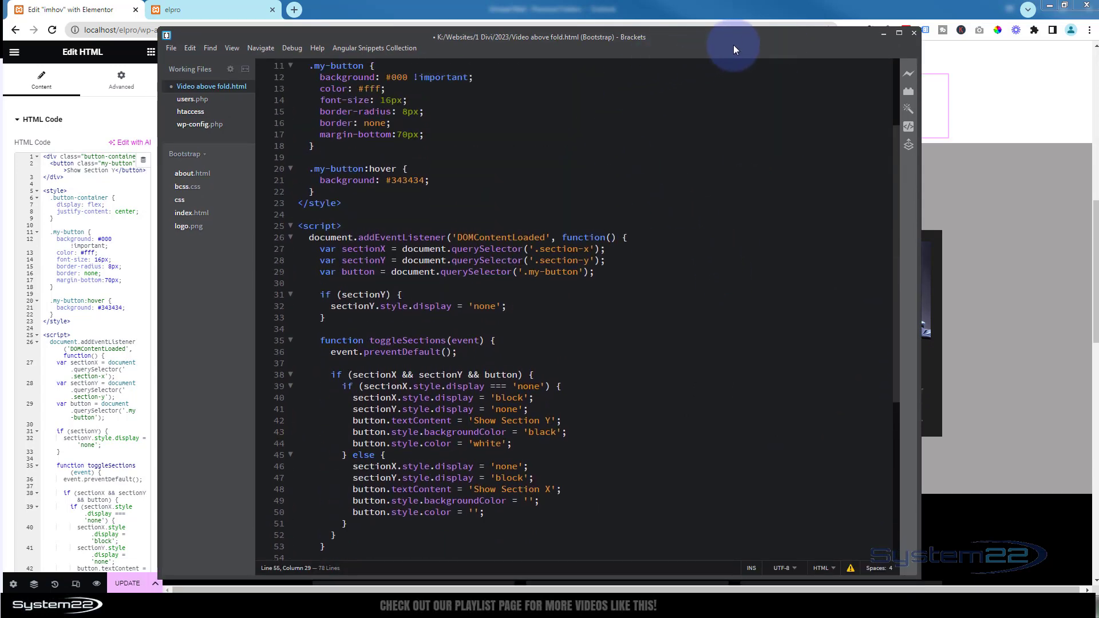
left_click(690, 204)
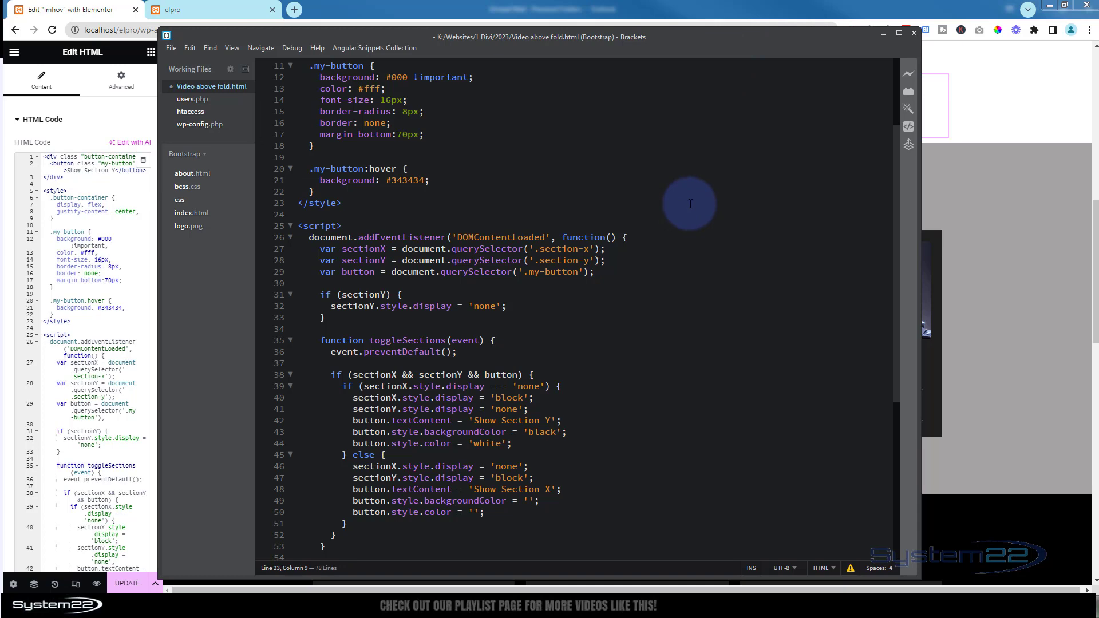
key("ctrl+a")
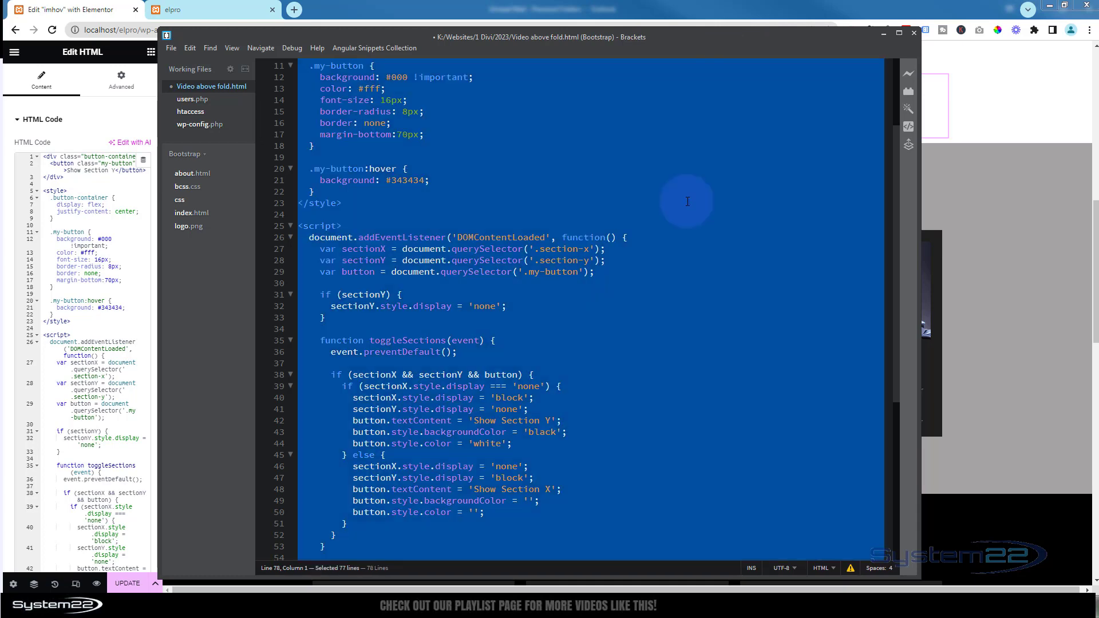
key("super+Down")
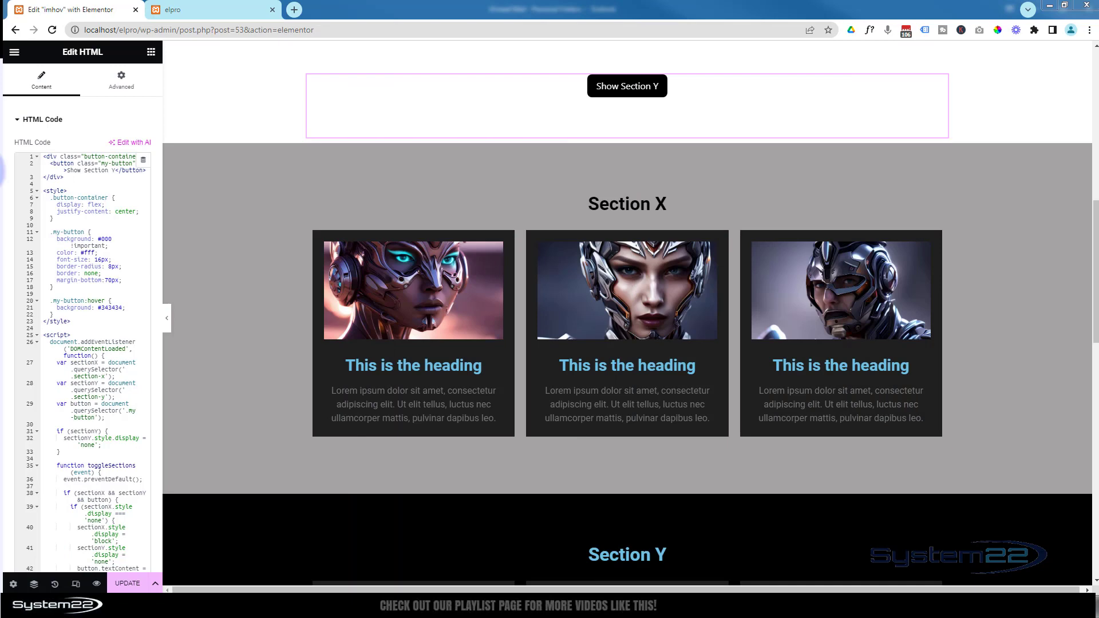
left_click(68, 182)
key("ctrl+a")
key("ctrl+c")
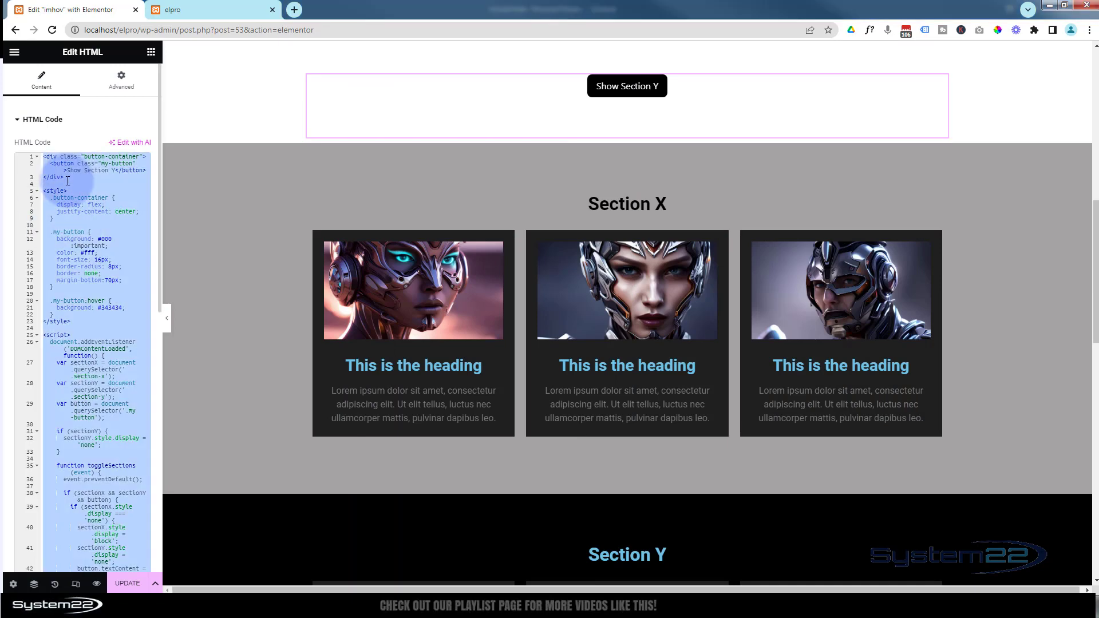
key("BackSpace")
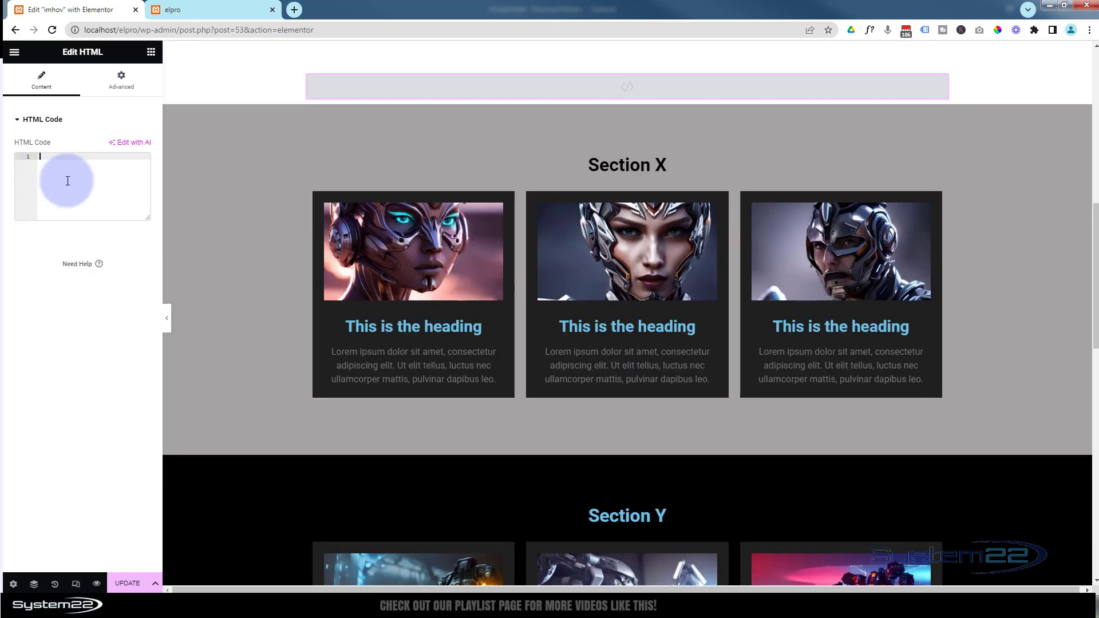
key("ctrl+v")
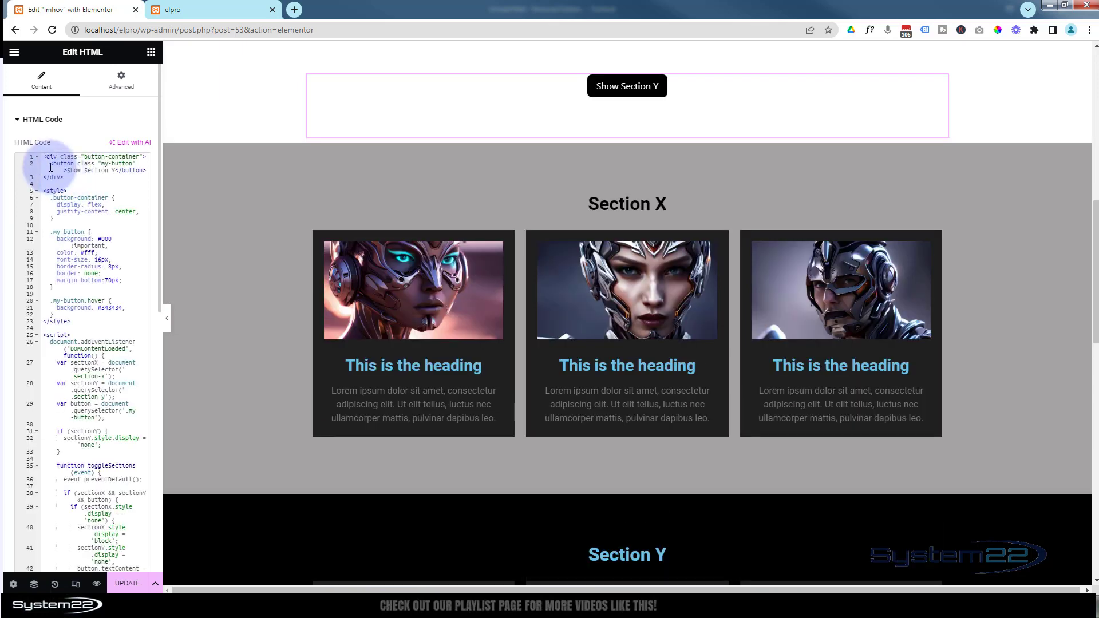
Save the page with UPDATE and open Preview Changes
left_click(120, 584)
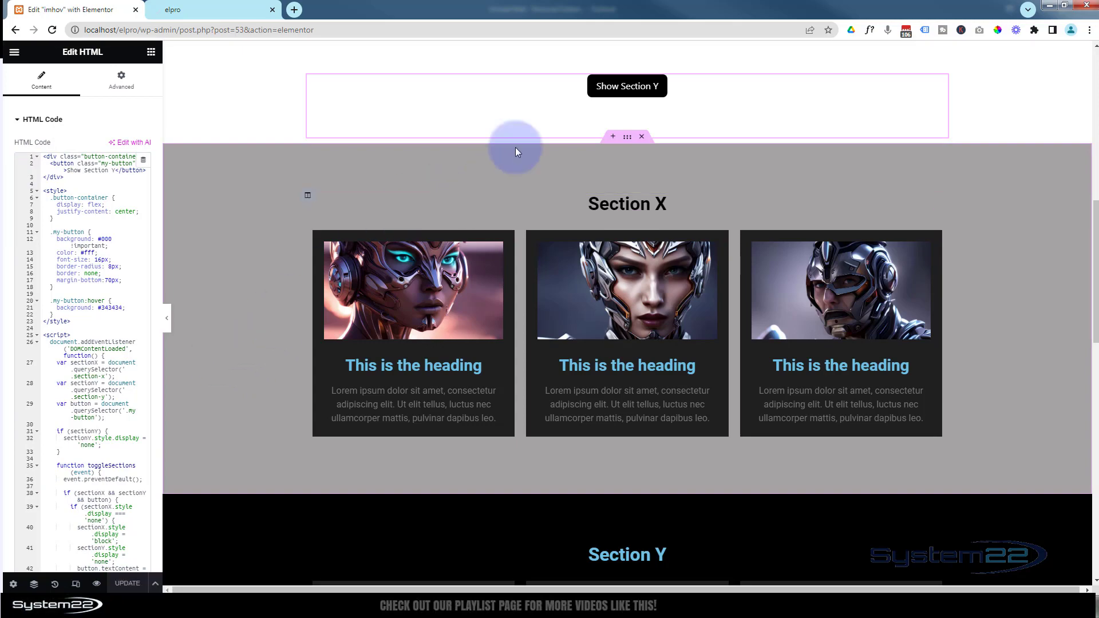
scroll(511, 183, "down", 5)
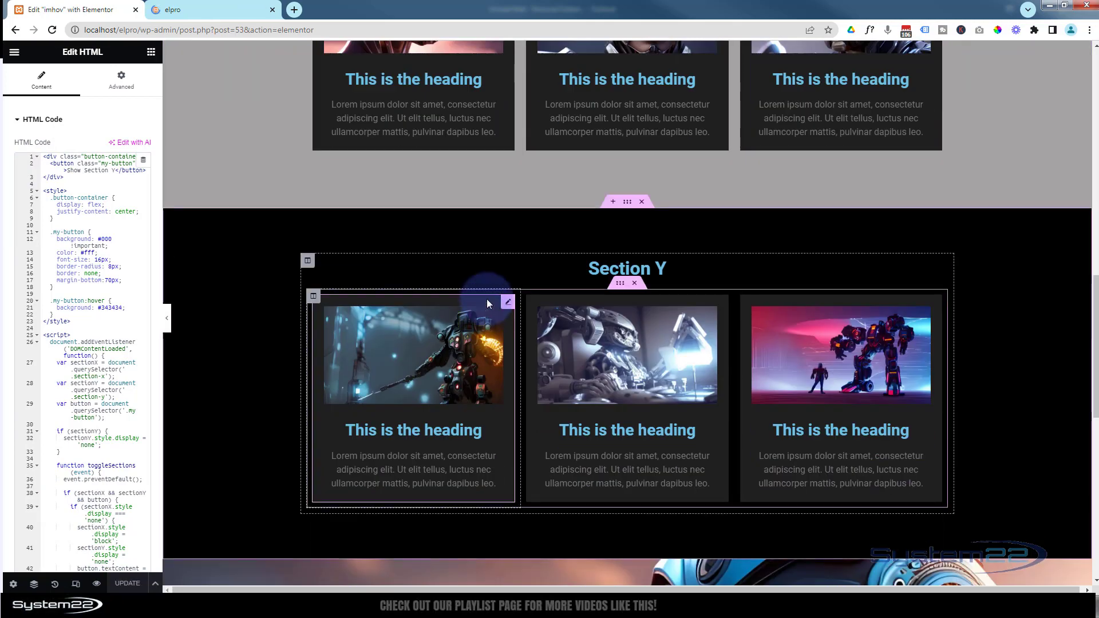
scroll(487, 274, "up", 2)
scroll(487, 254, "up", 10)
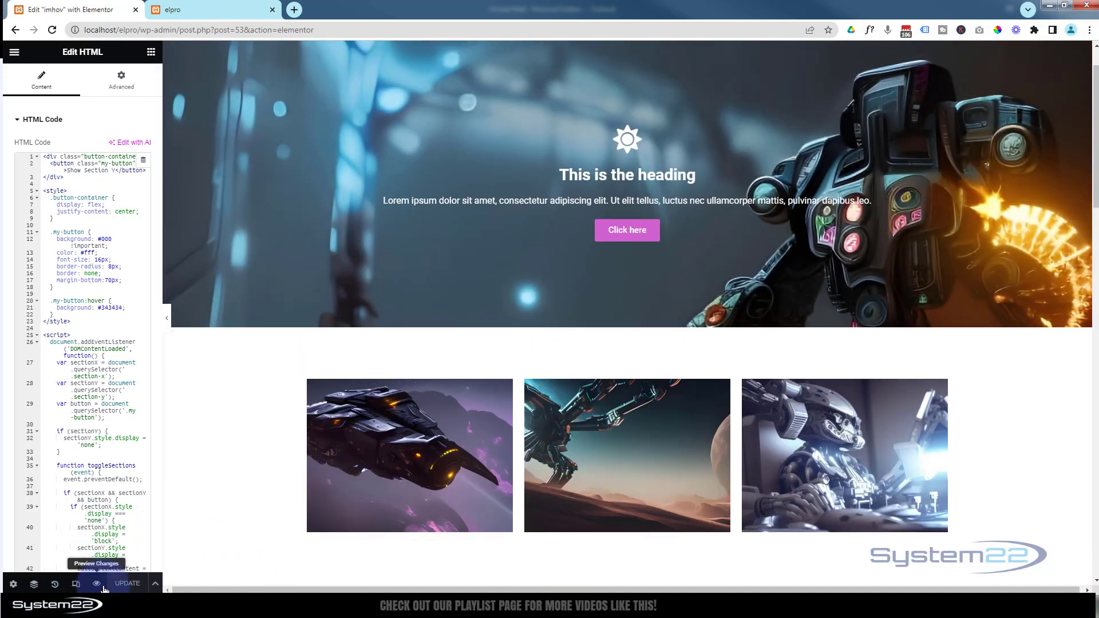
left_click(98, 585)
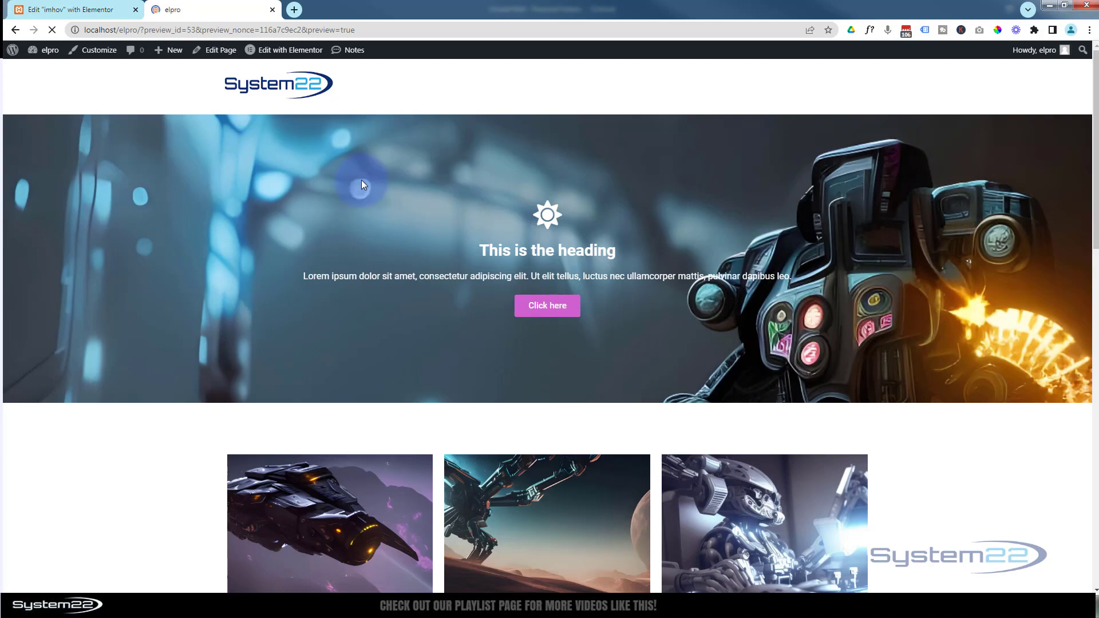
scroll(362, 180, "down", 8)
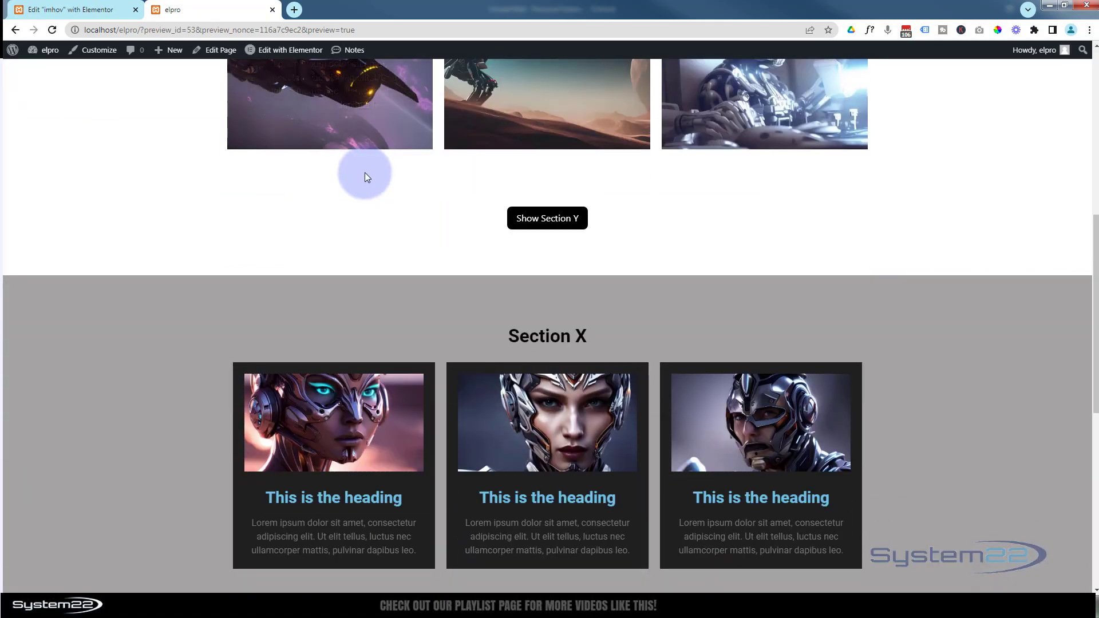
scroll(360, 205, "down", 2)
scroll(424, 449, "down", 5)
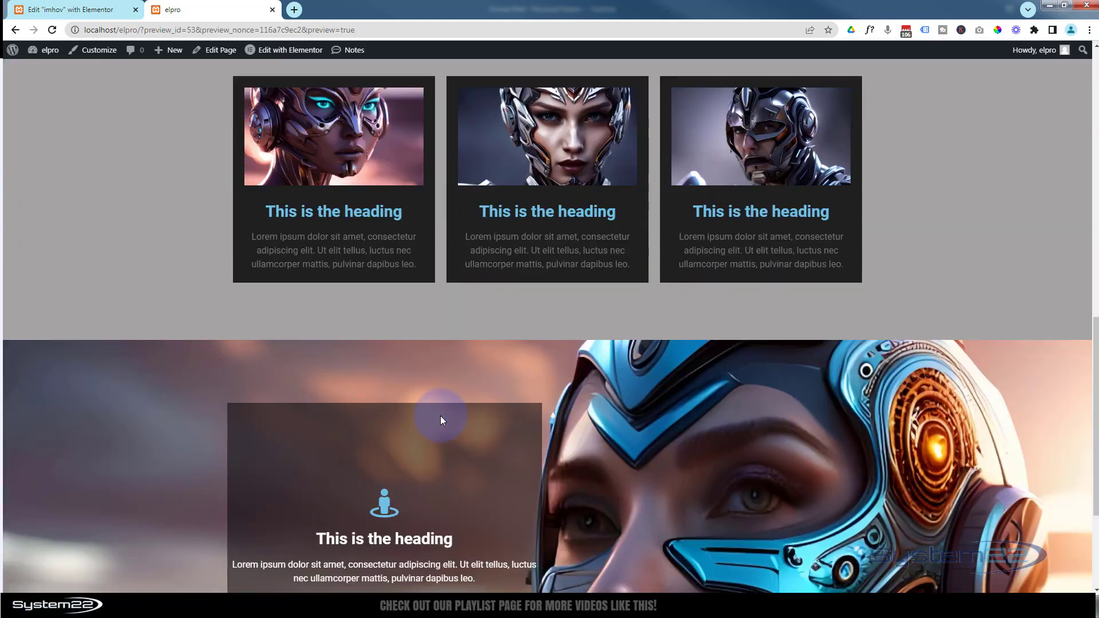
scroll(605, 429, "up", 5)
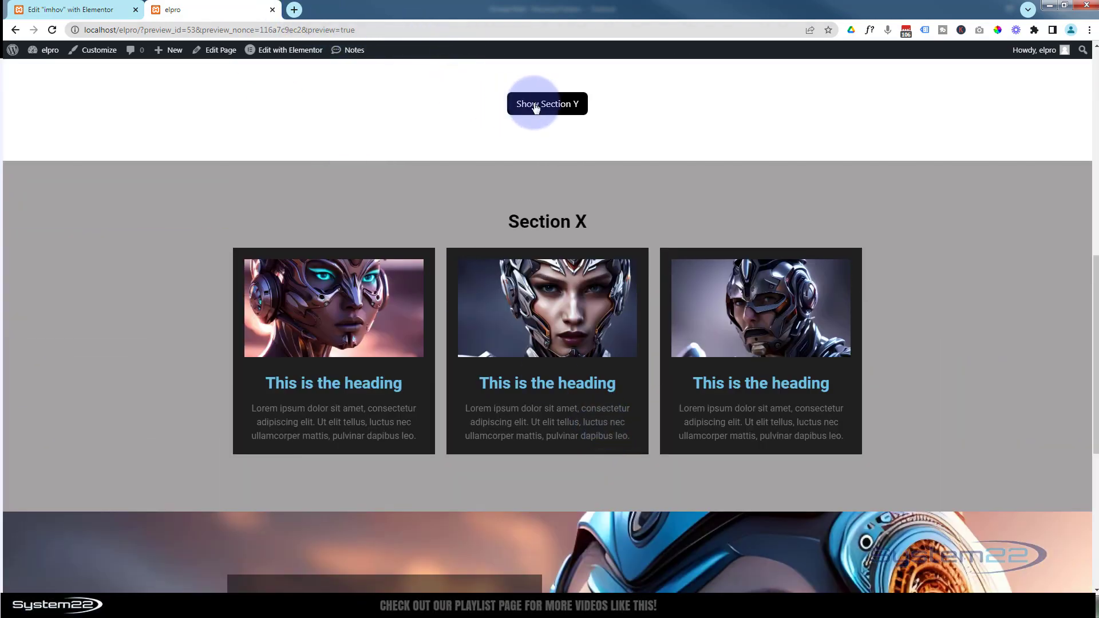
left_click(542, 106)
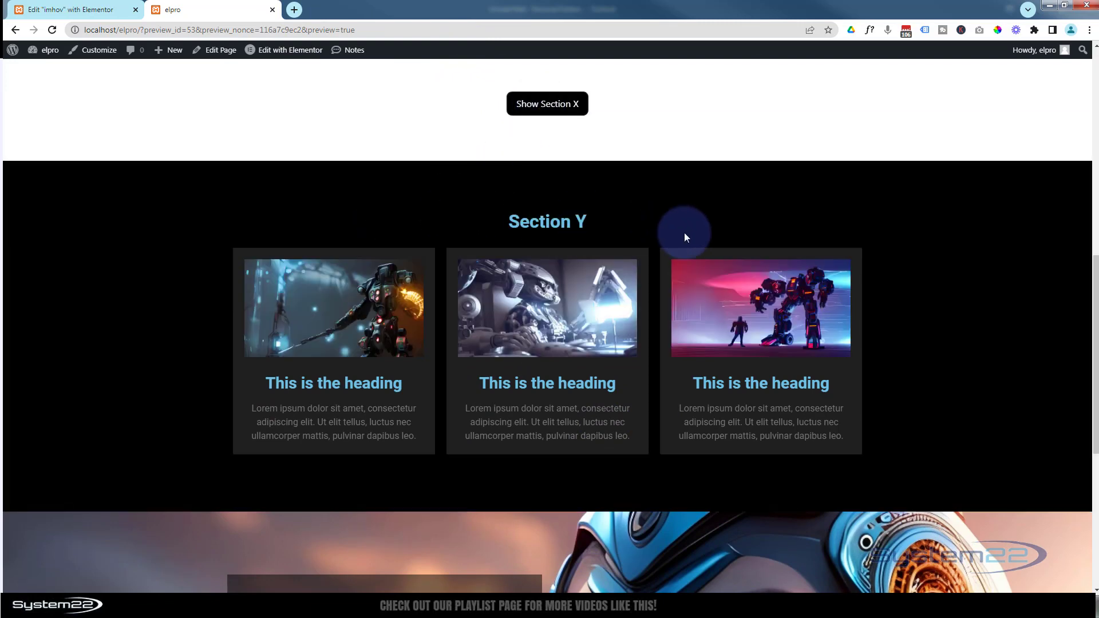
left_click(551, 109)
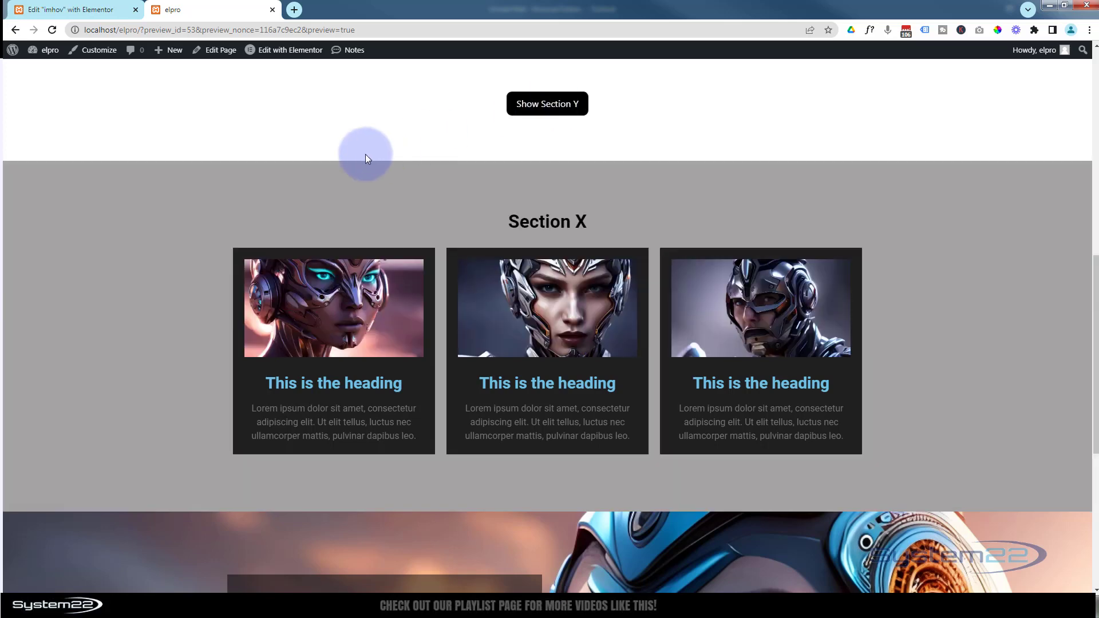
left_click(551, 111)
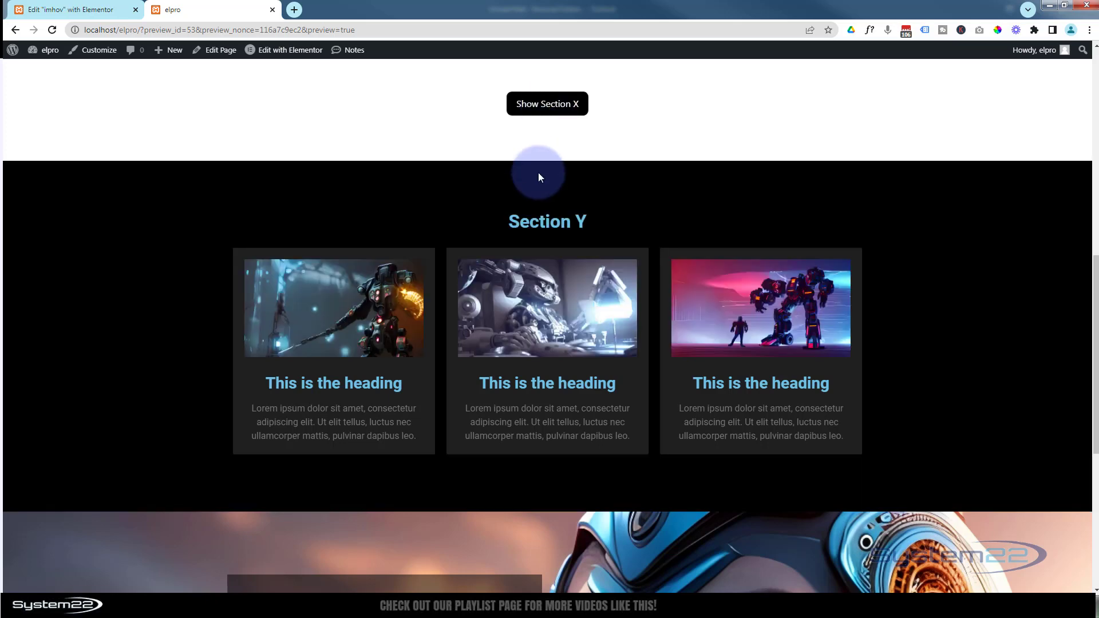
left_click(547, 107)
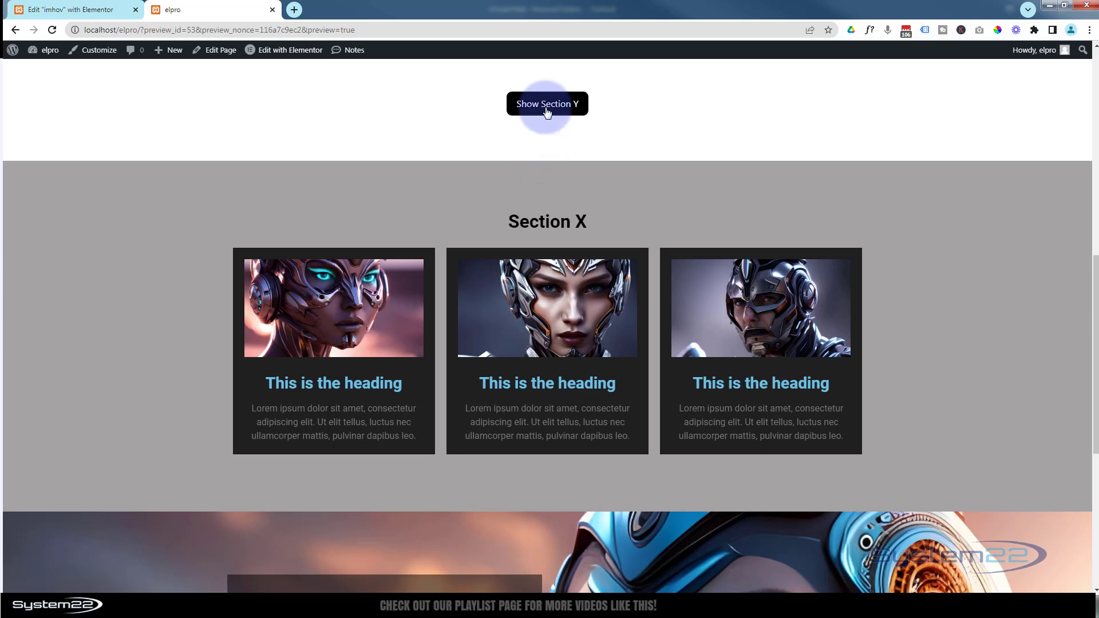
left_click(547, 109)
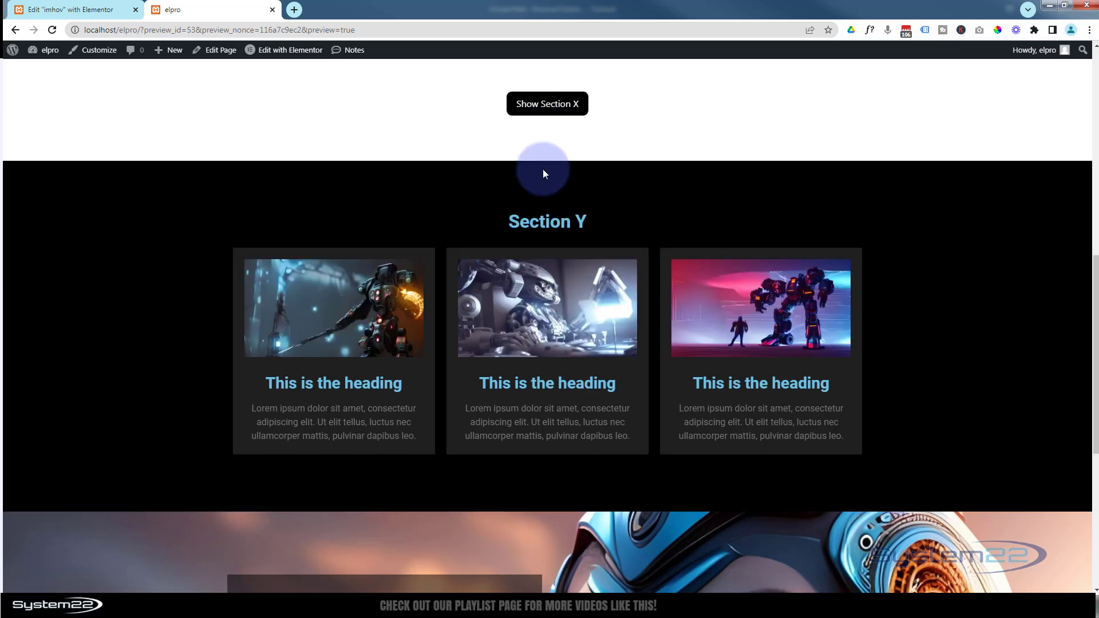
left_click(553, 113)
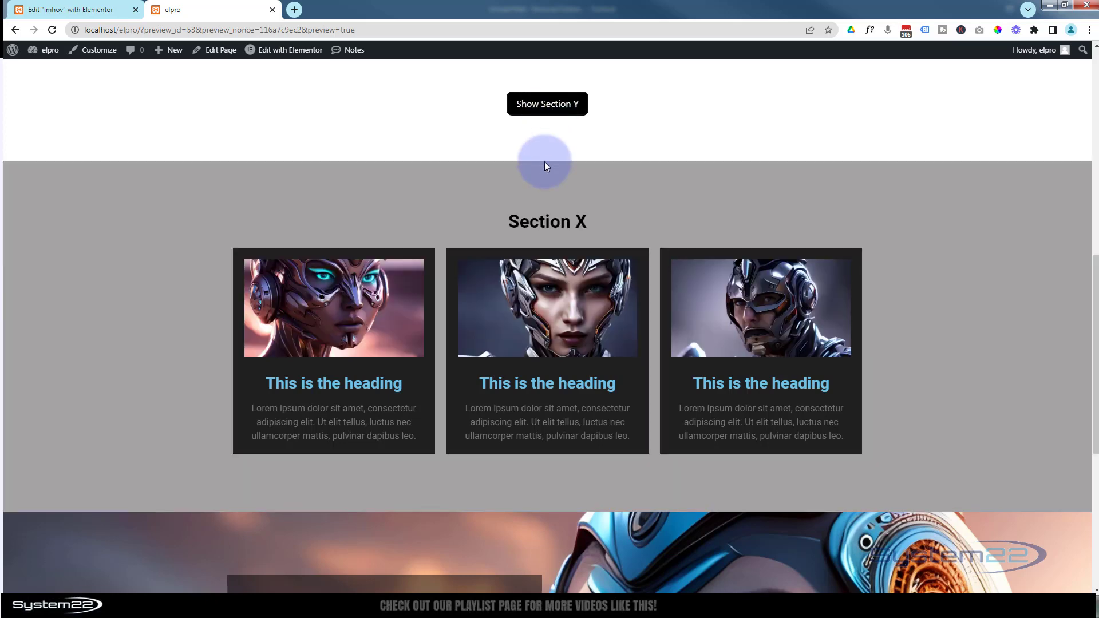
scroll(375, 188, "up", 3)
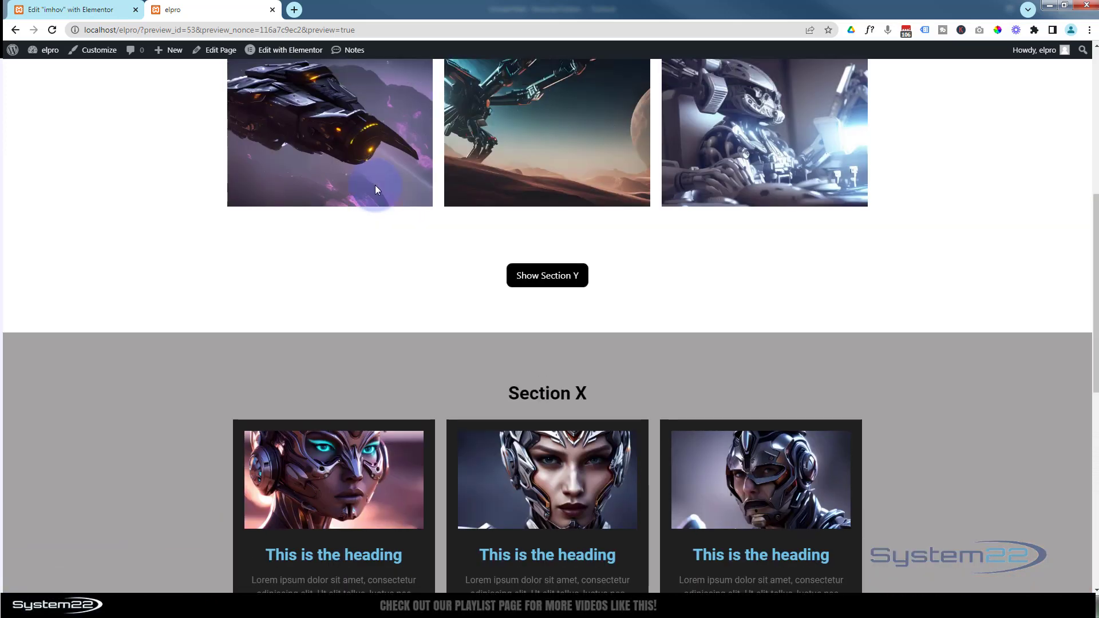
scroll(376, 191, "up", 1)
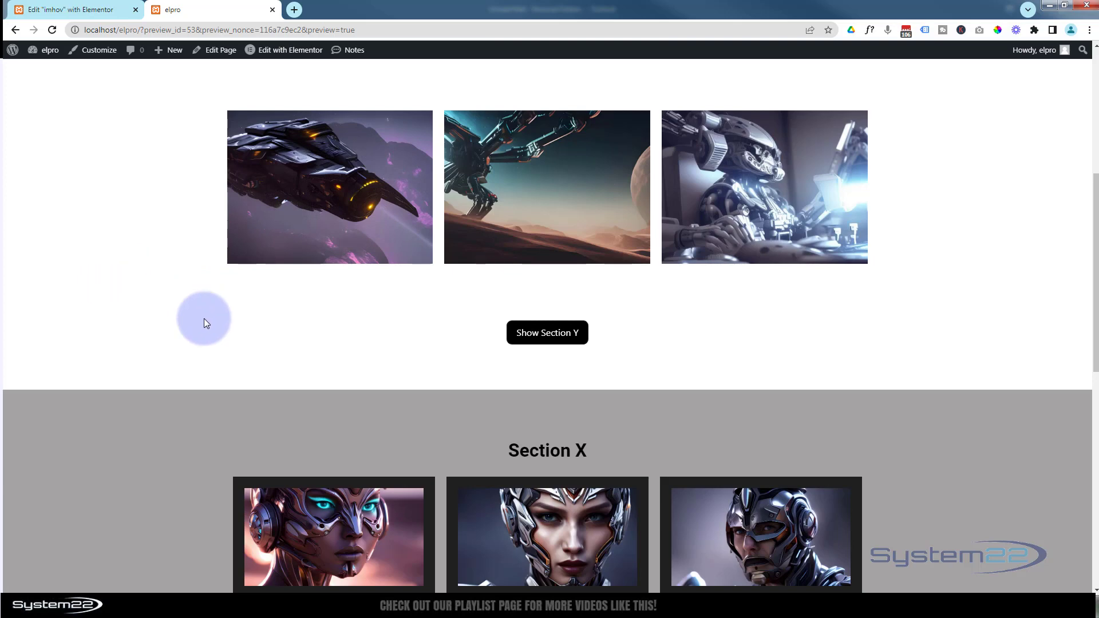
left_click(517, 342)
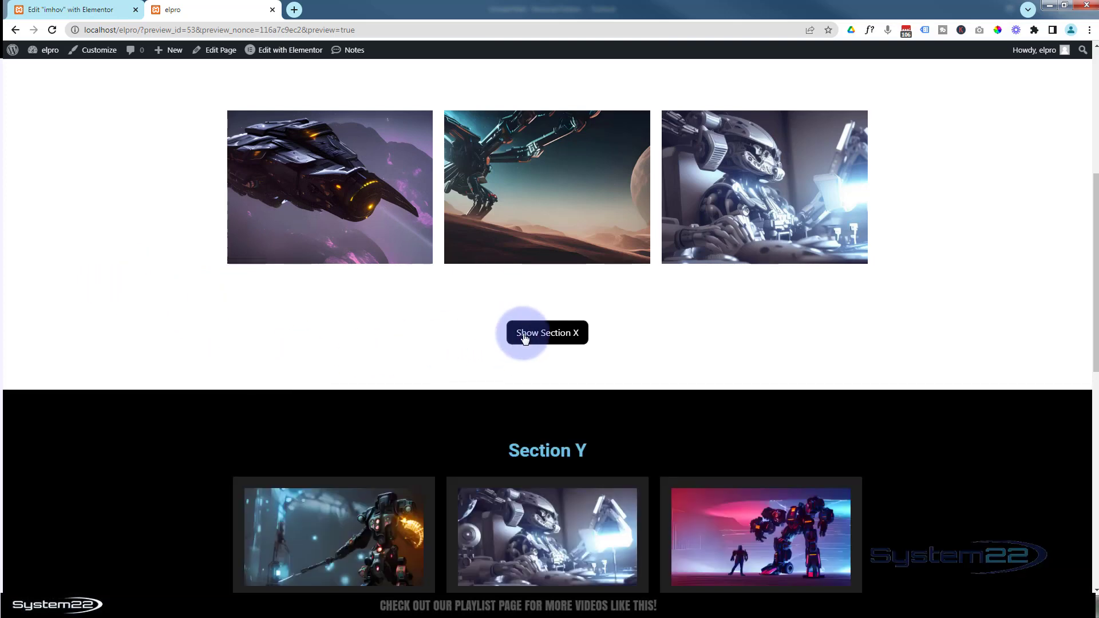
left_click(524, 339)
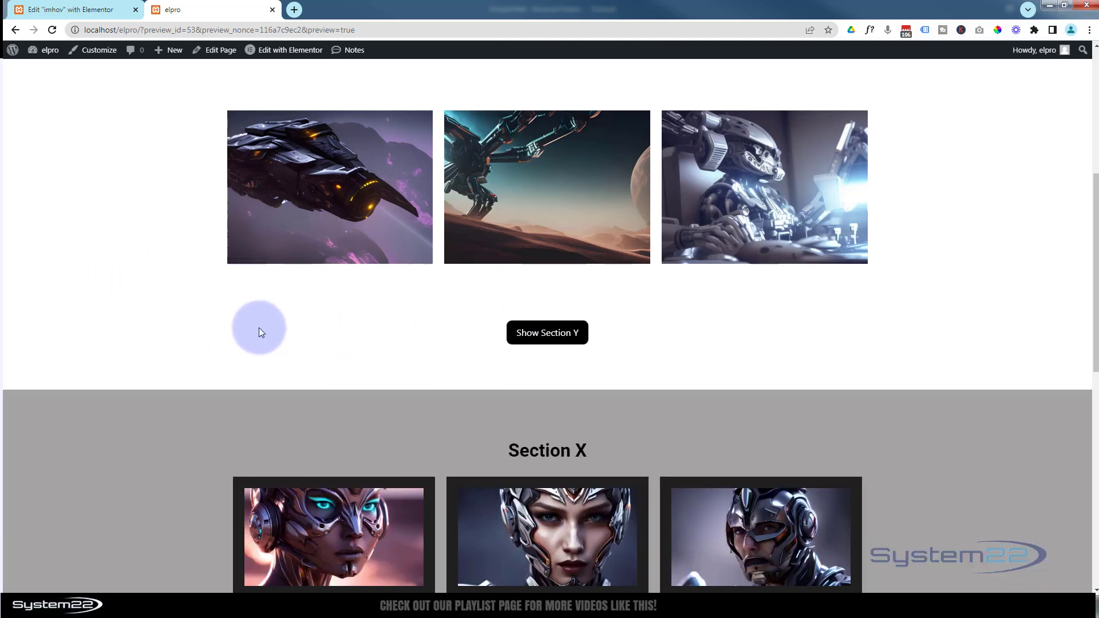
left_click(545, 336)
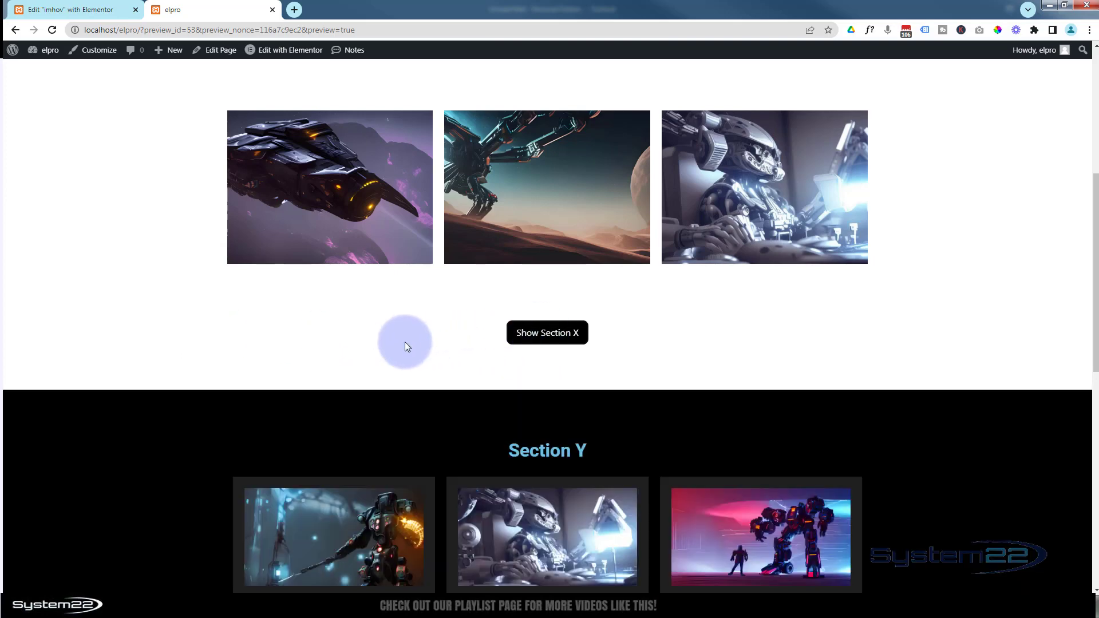
left_click(540, 342)
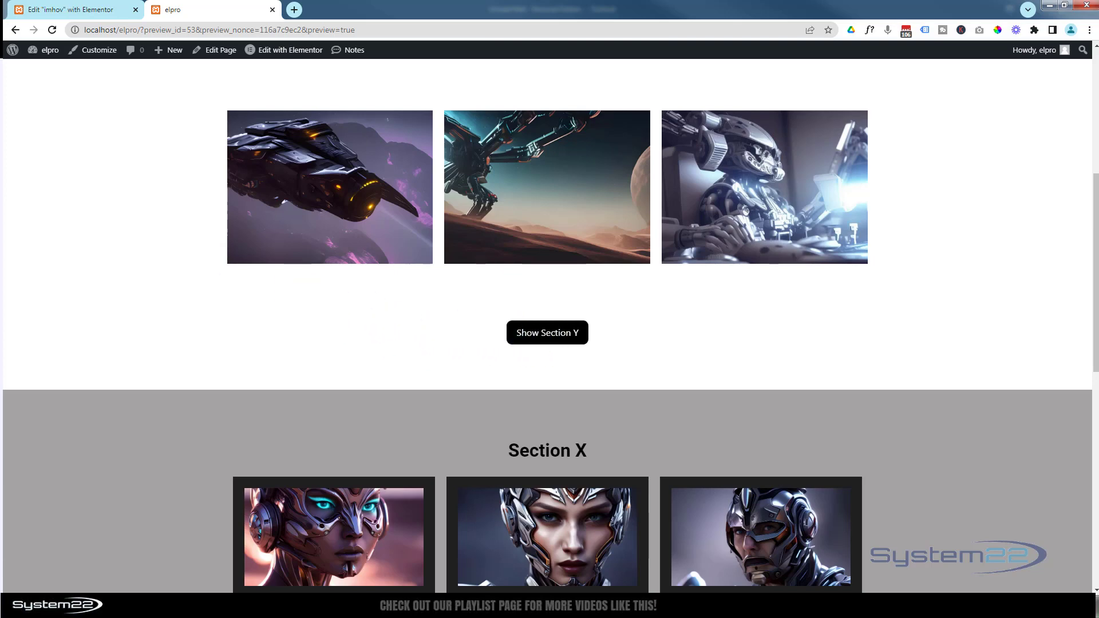
key("alt+Tab")
left_click(615, 216)
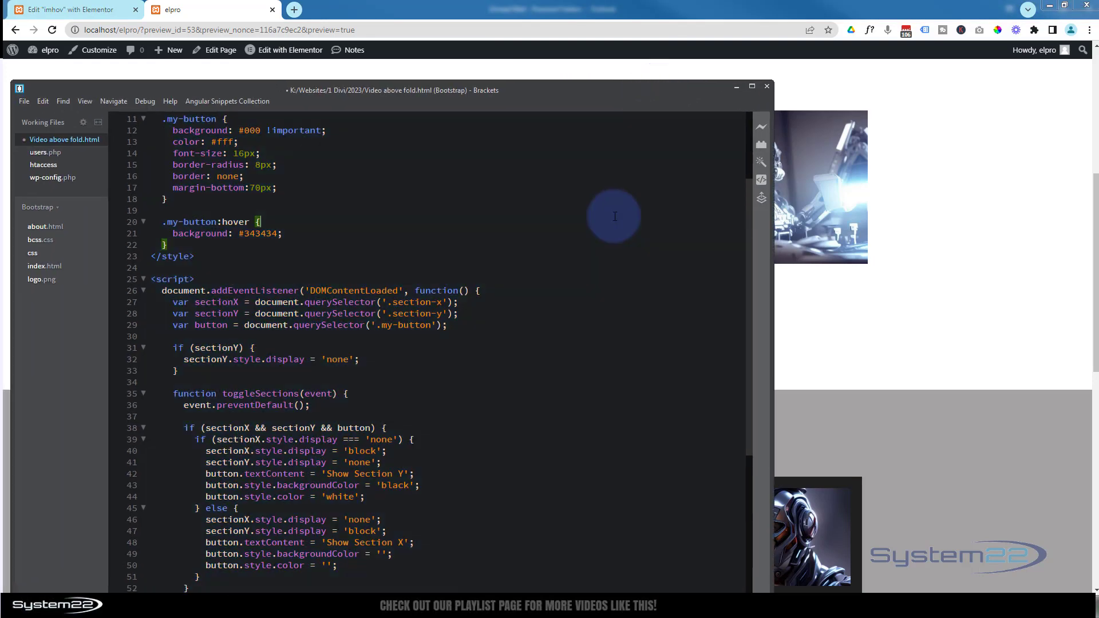
scroll(429, 255, "up", 3)
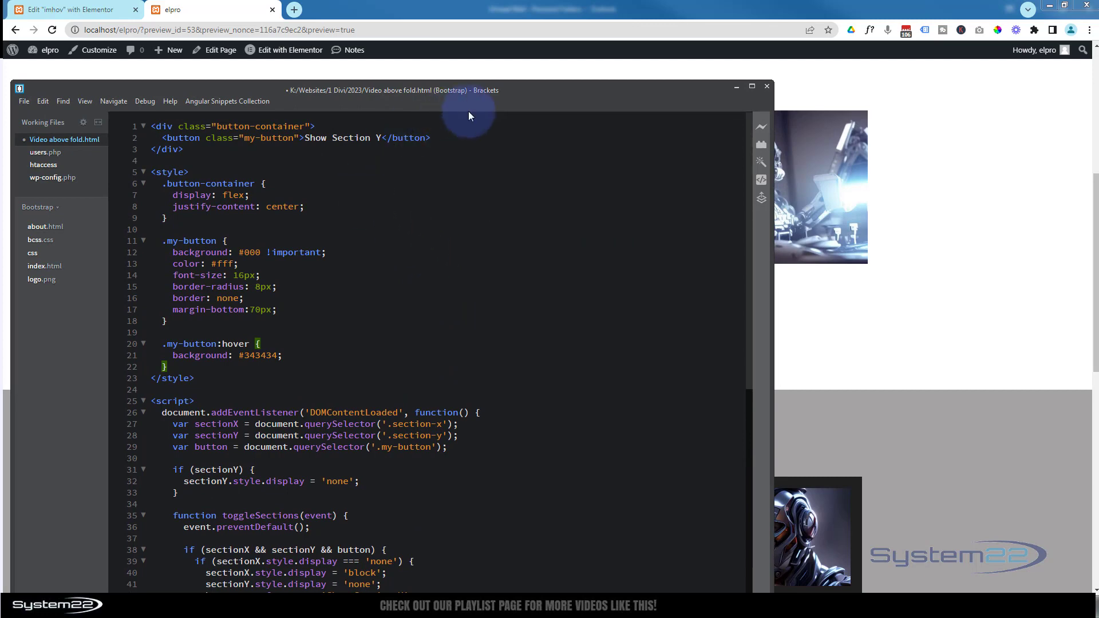
key("alt+Tab")
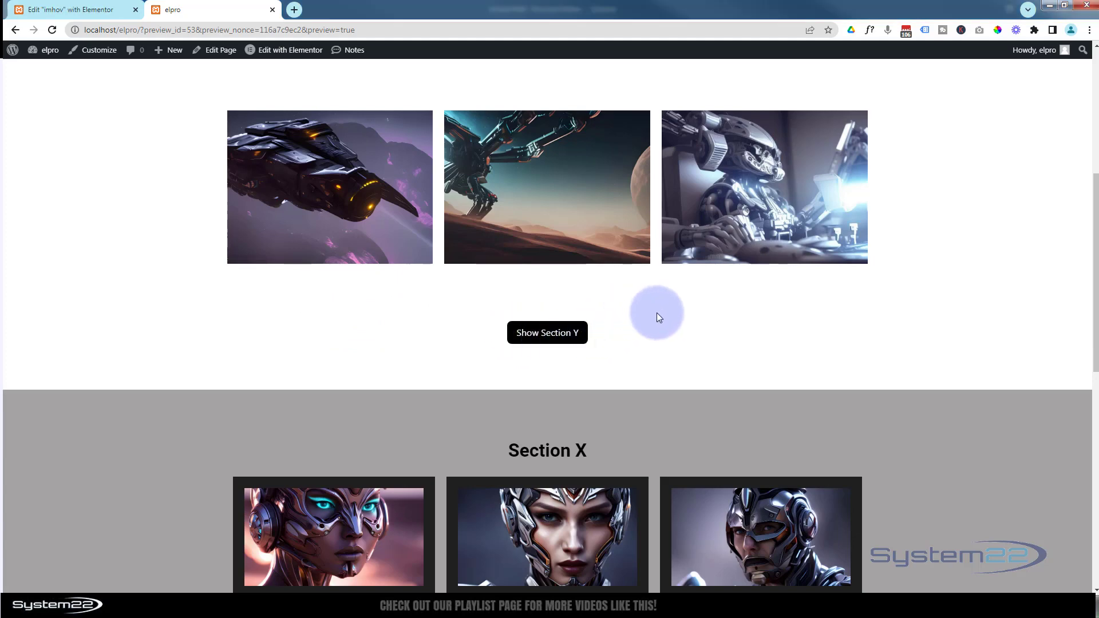
scroll(658, 313, "down", 3)
scroll(661, 311, "down", 1)
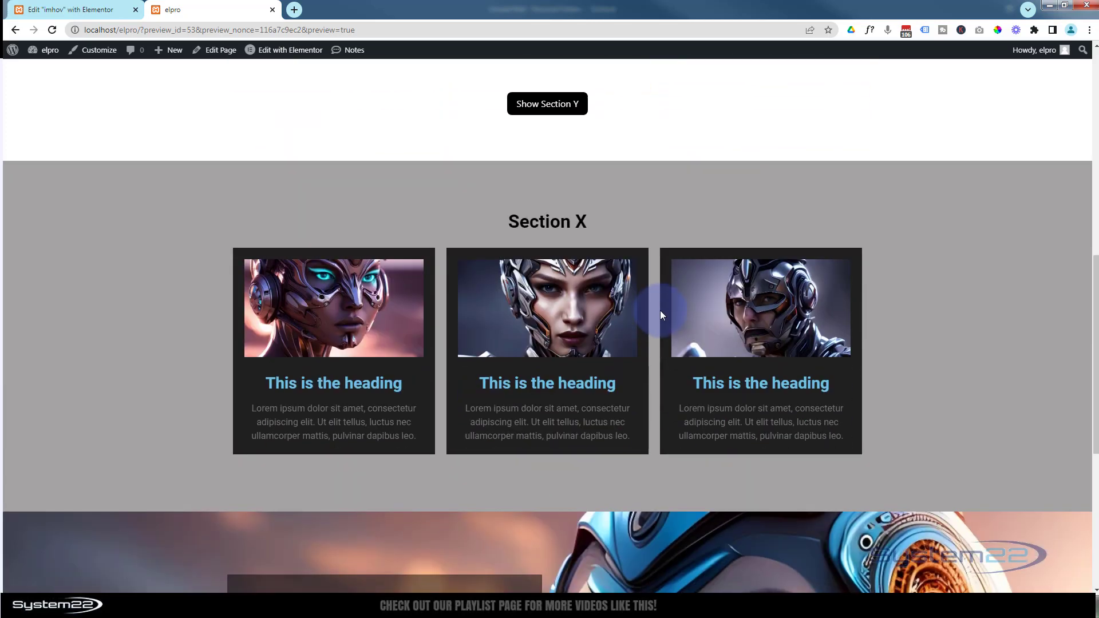
left_click(537, 110)
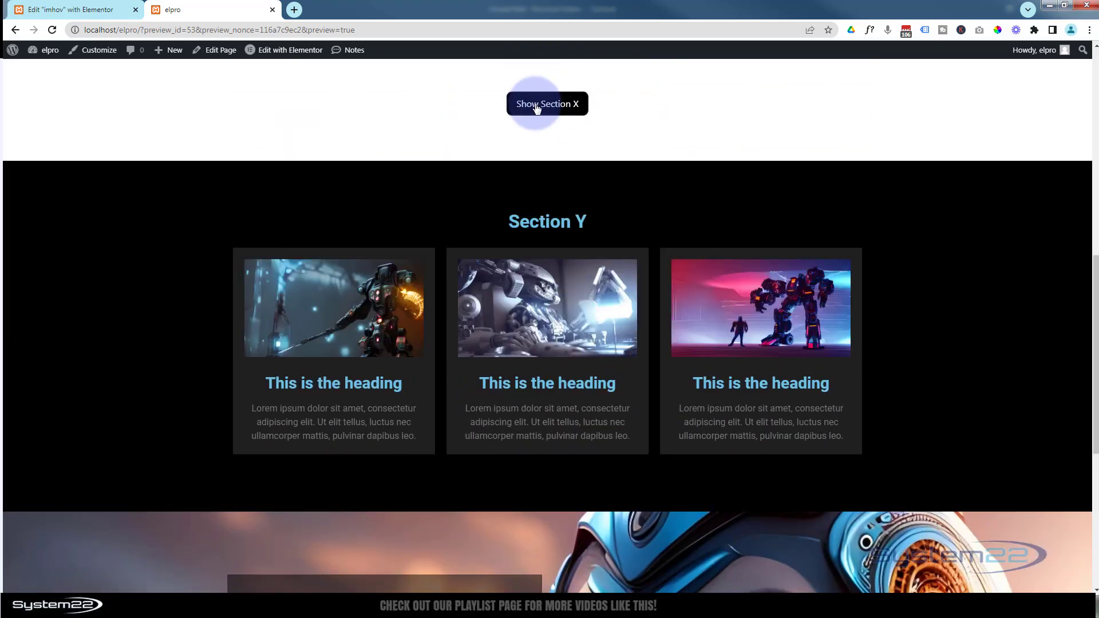
left_click(536, 111)
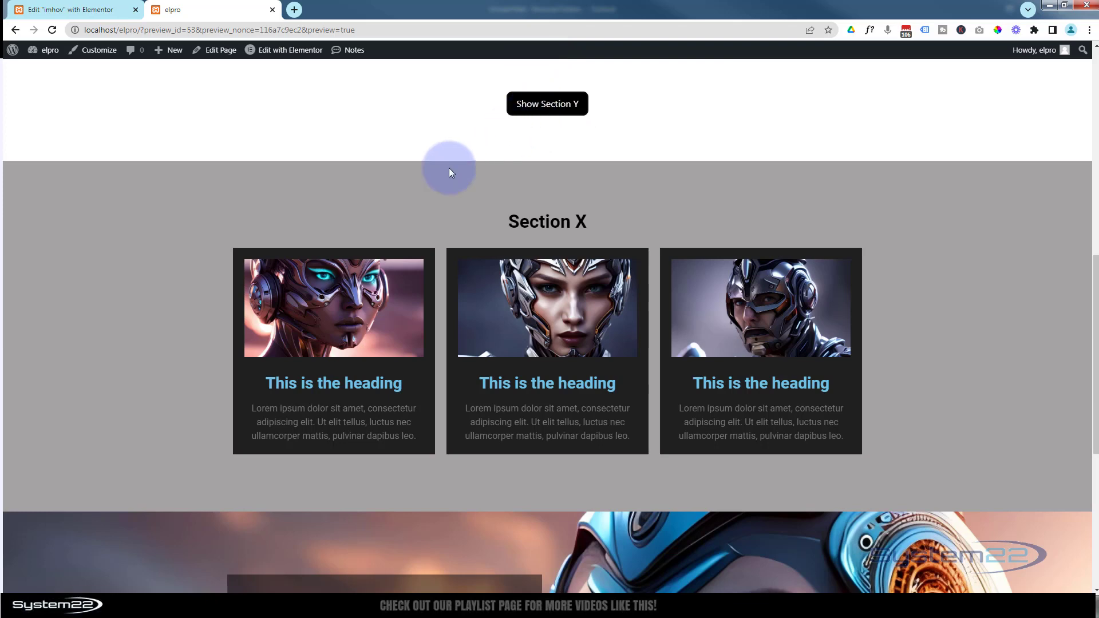
left_click(519, 104)
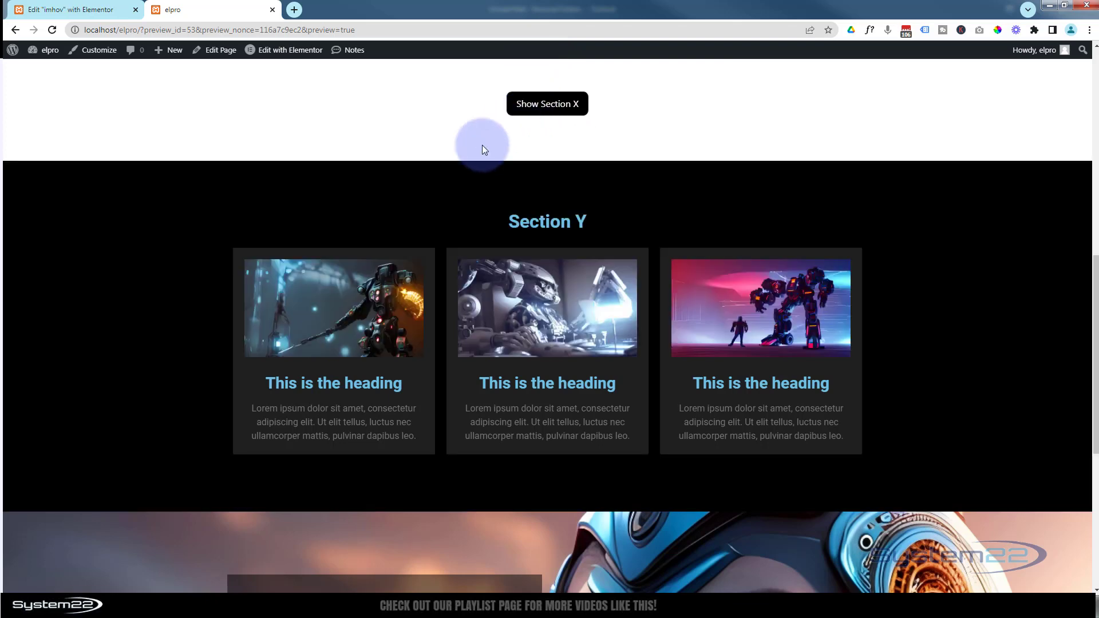
left_click(536, 106)
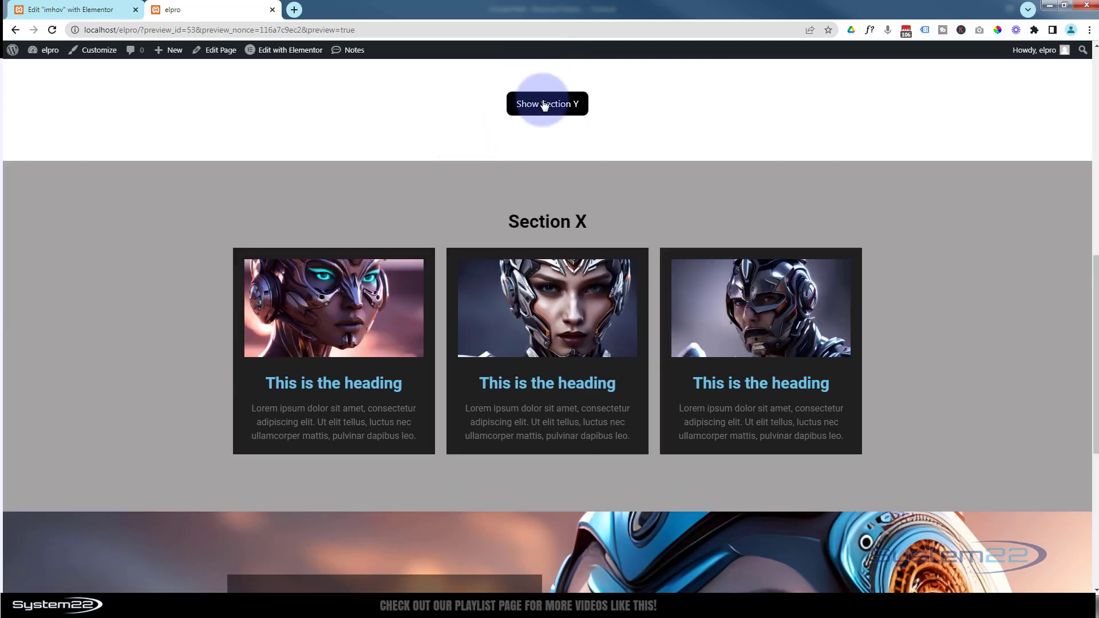
left_click(535, 105)
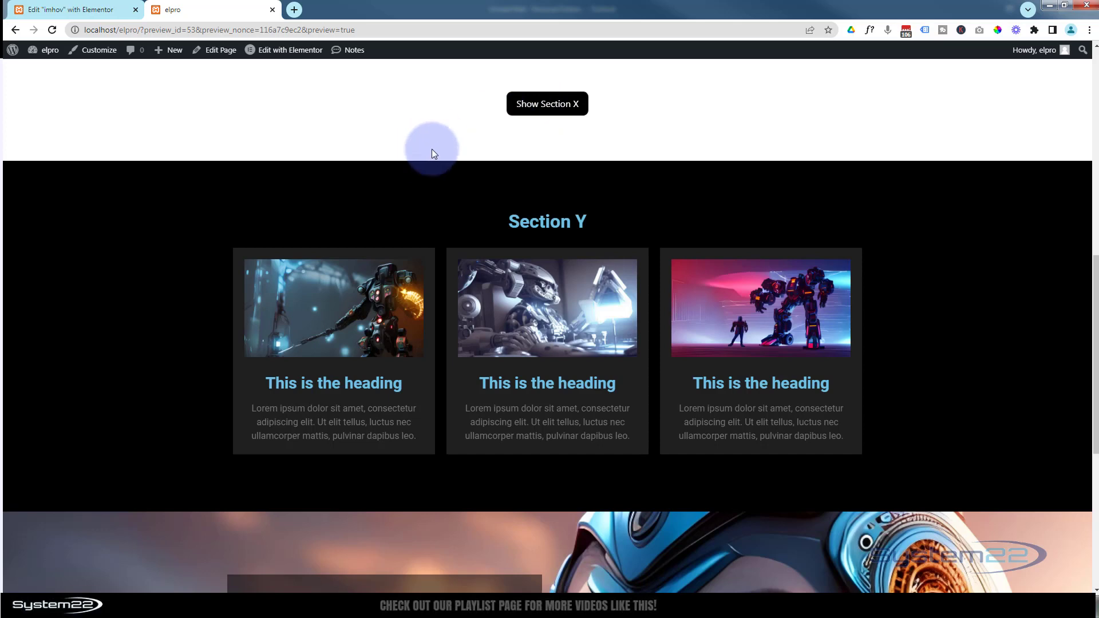
left_click(521, 104)
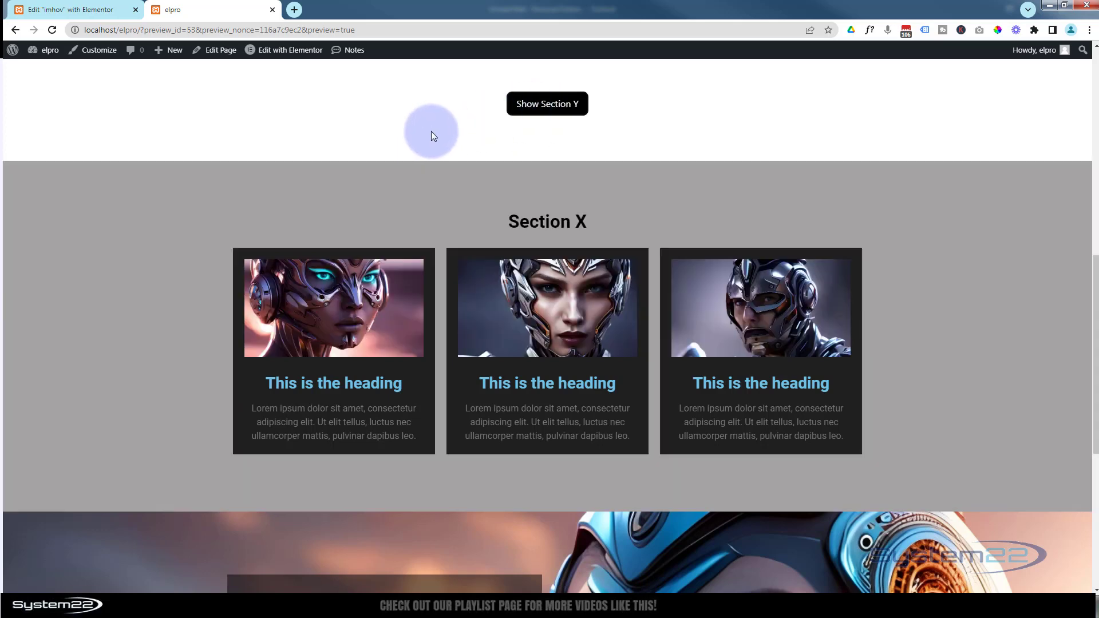
left_click(527, 106)
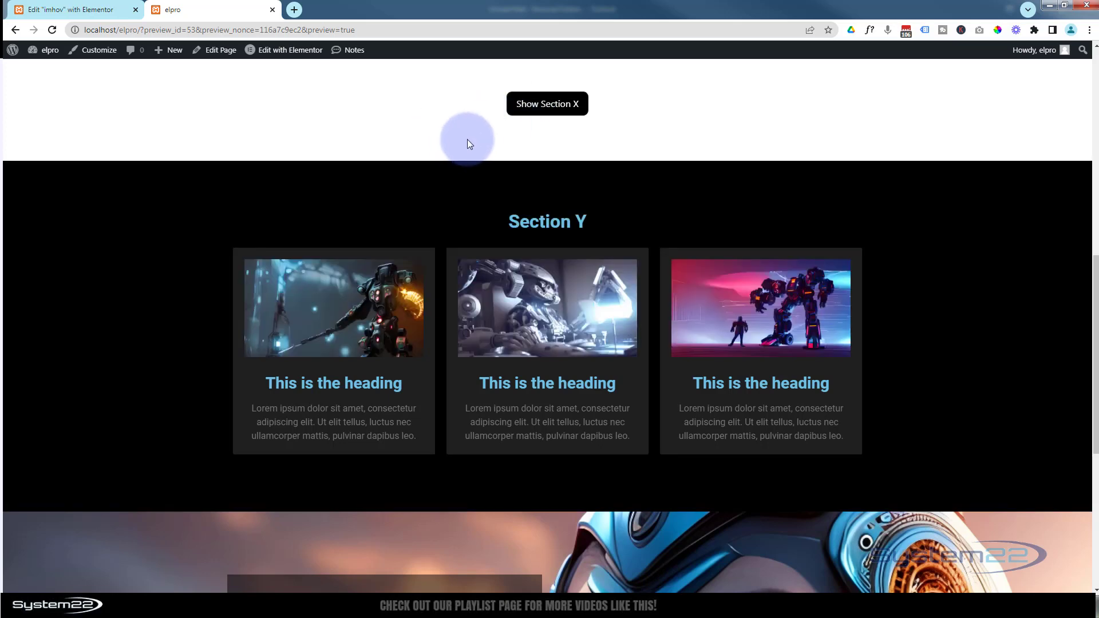
left_click(524, 105)
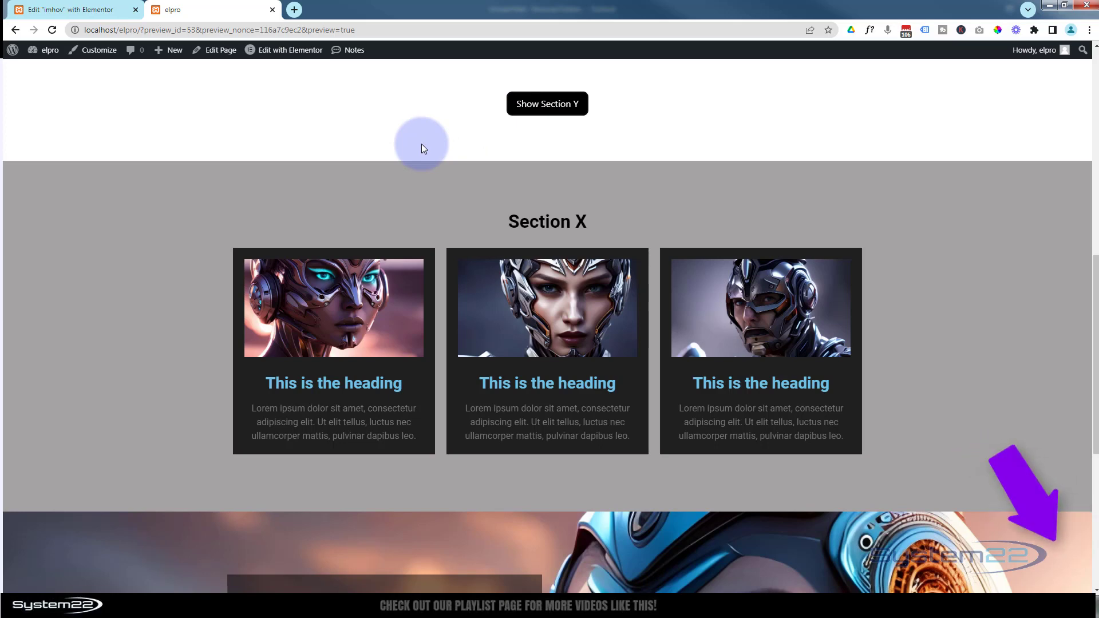
left_click(545, 103)
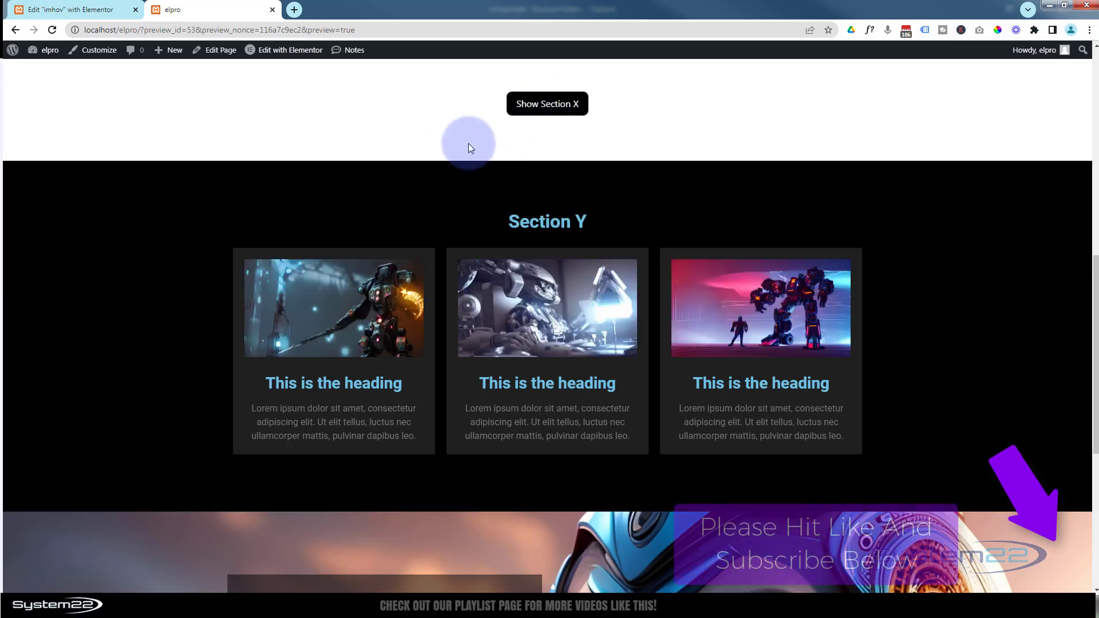
left_click(544, 104)
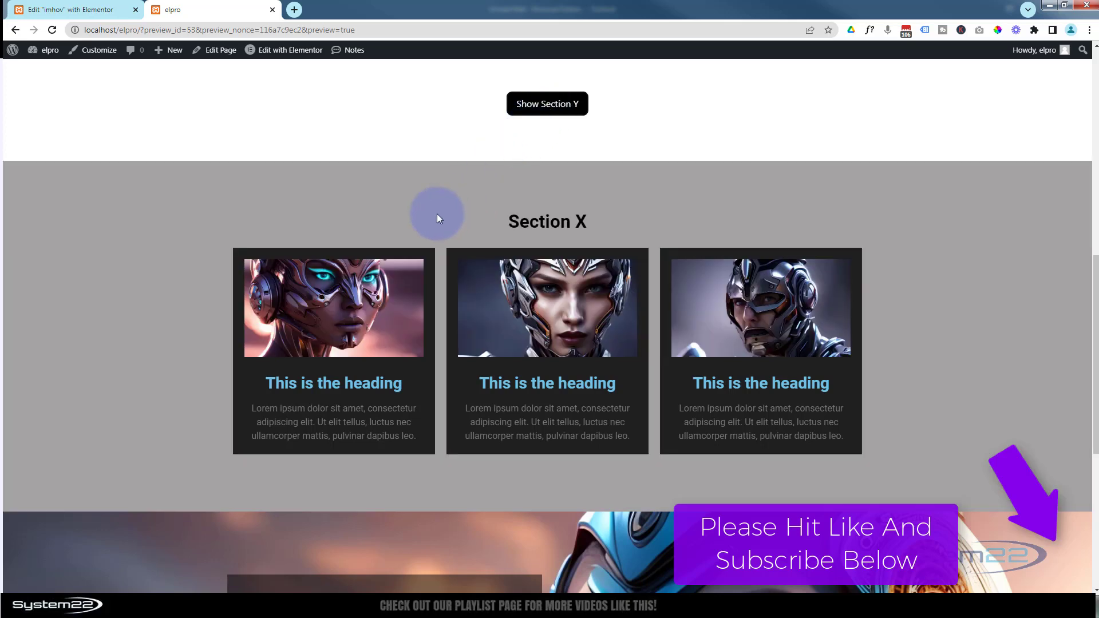